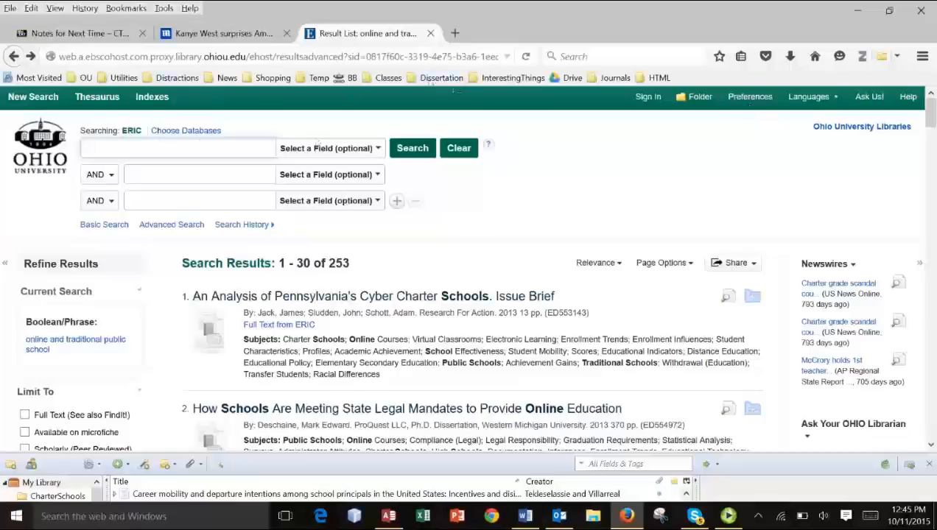
- Find the ERIC database by title on the Ohio University Libraries website and connect to it
{"action": "left_click", "coordinate": [433, 78]}
{"action": "left_click", "coordinate": [439, 109]}
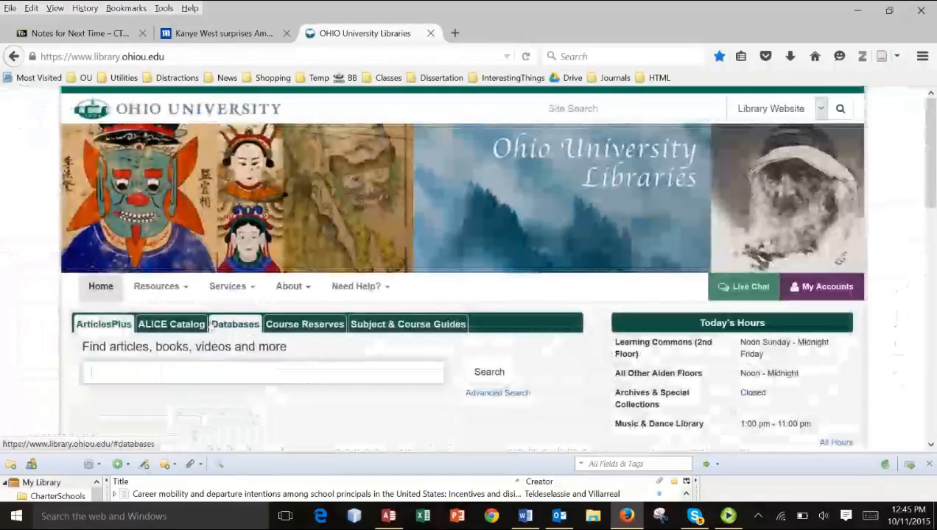
{"action": "left_click", "coordinate": [241, 326]}
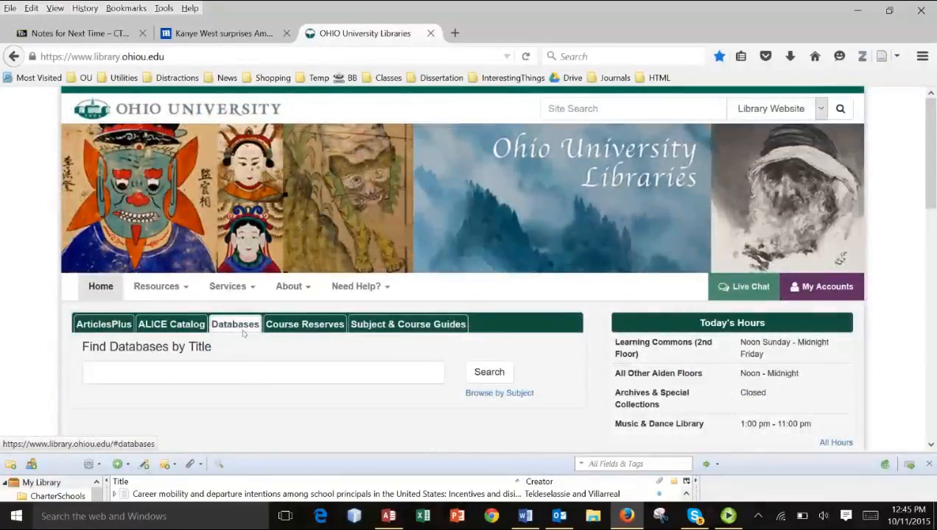
{"action": "left_click", "coordinate": [248, 369]}
{"action": "type", "text": "eric"}
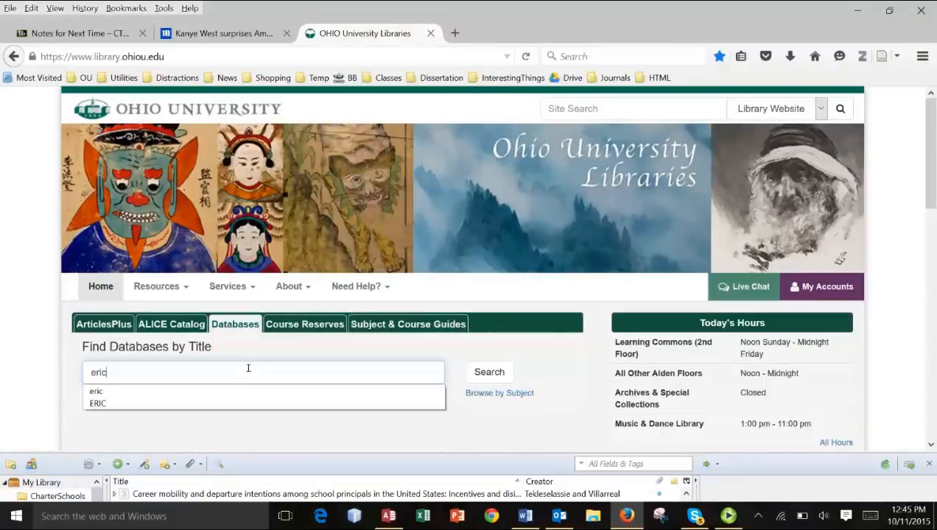
{"action": "left_click", "coordinate": [492, 374]}
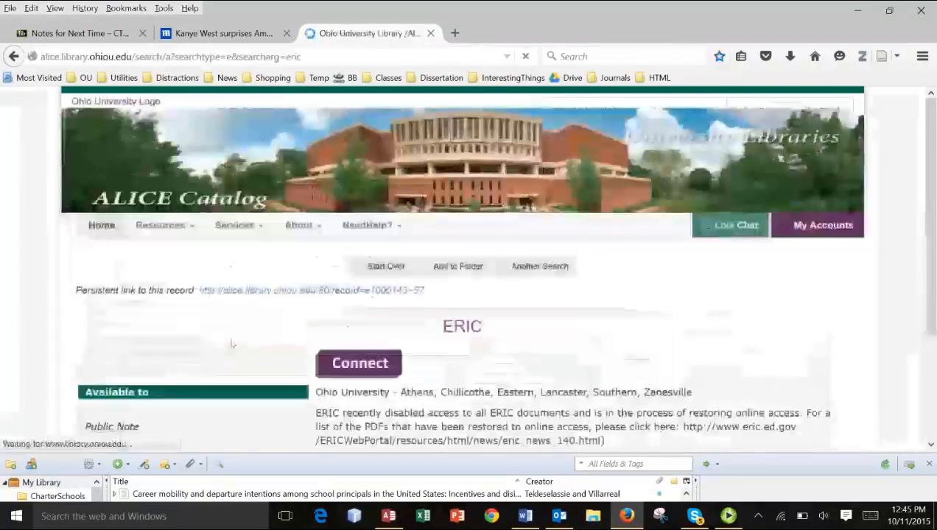
{"action": "left_click", "coordinate": [373, 378]}
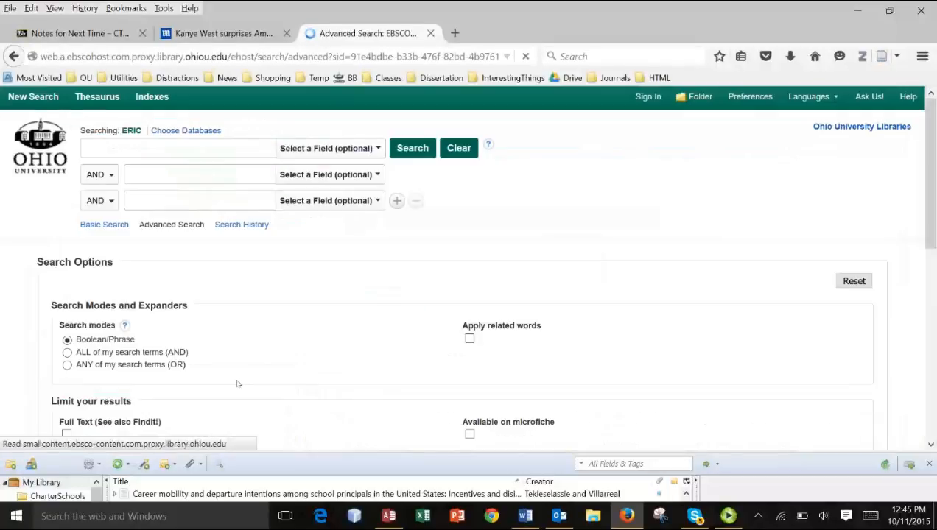
- Search ERIC for "online public school", limited to Scholarly (Peer Reviewed) Academic Research Journals
{"action": "left_click", "coordinate": [169, 152]}
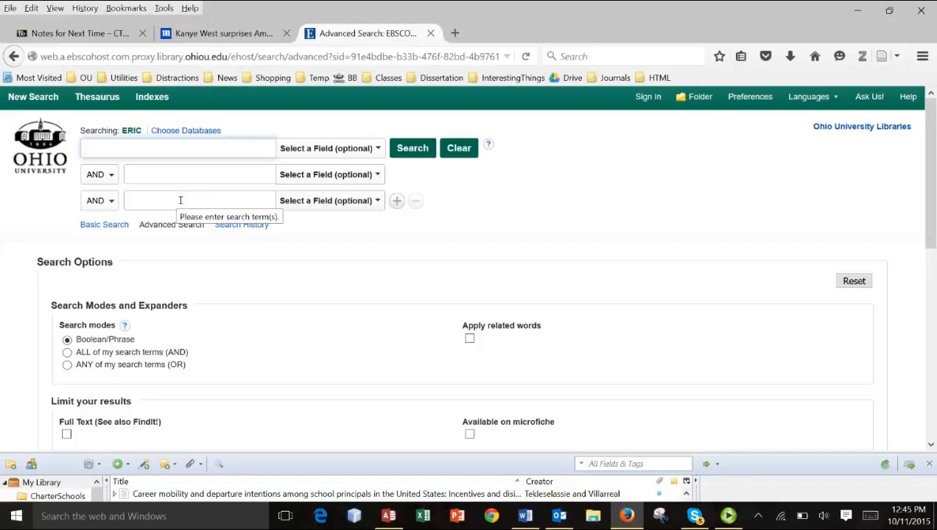
{"action": "type", "text": "online pub"}
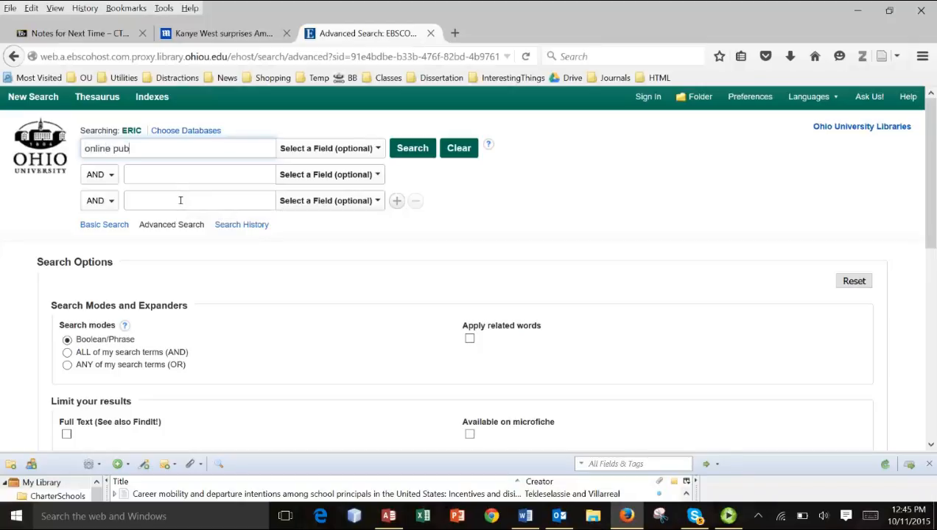
{"action": "type", "text": "lic schoo"}
{"action": "type", "text": "o"}
{"action": "key", "text": "BackSpace"}
{"action": "type", "text": "l"}
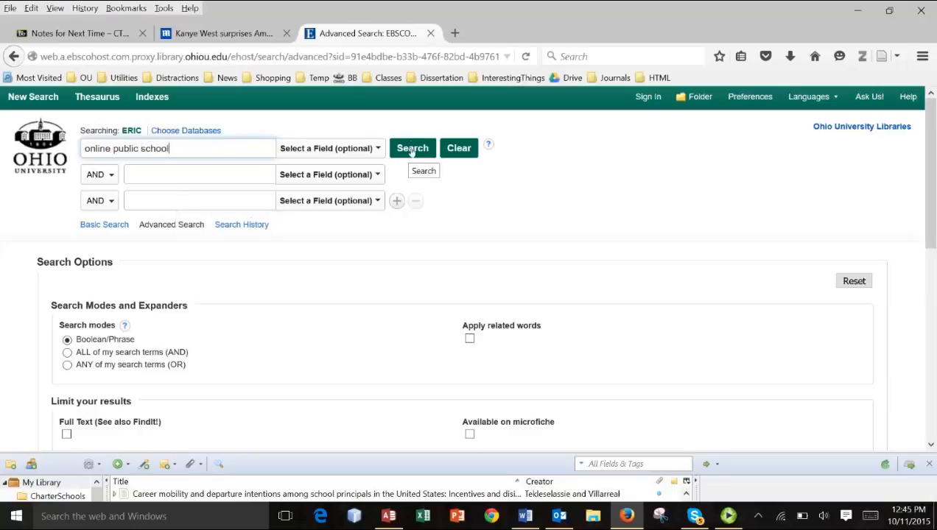
{"action": "scroll", "coordinate": [184, 417], "scroll_direction": "down", "scroll_amount": 3}
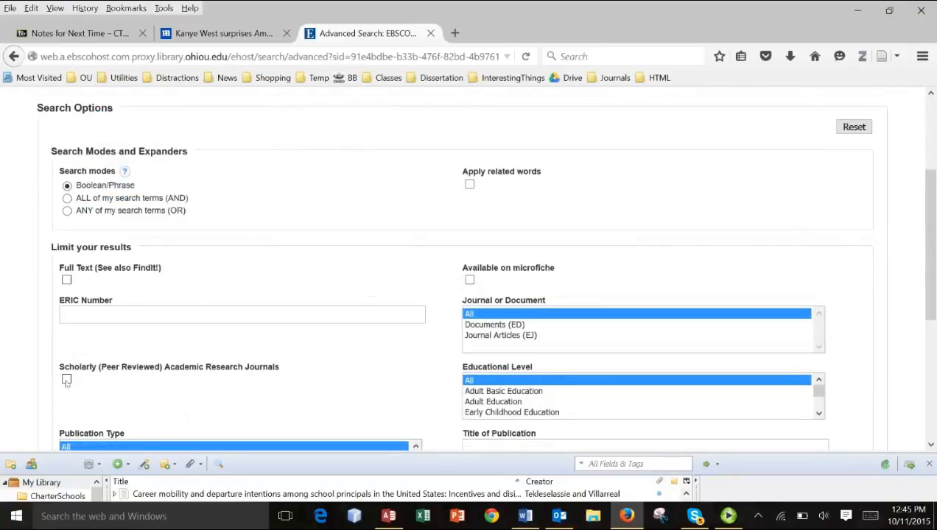
{"action": "left_click", "coordinate": [66, 380]}
{"action": "scroll", "coordinate": [302, 269], "scroll_direction": "up", "scroll_amount": 3}
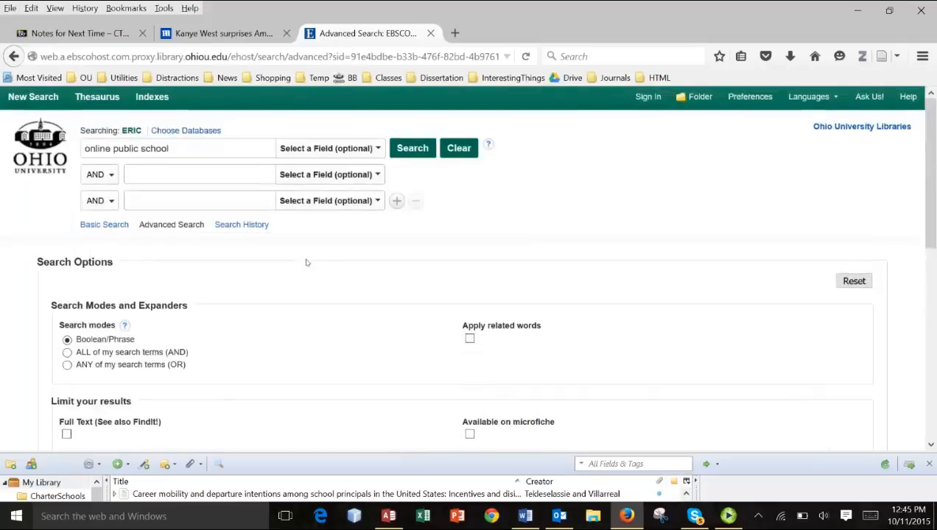
{"action": "left_click", "coordinate": [428, 155]}
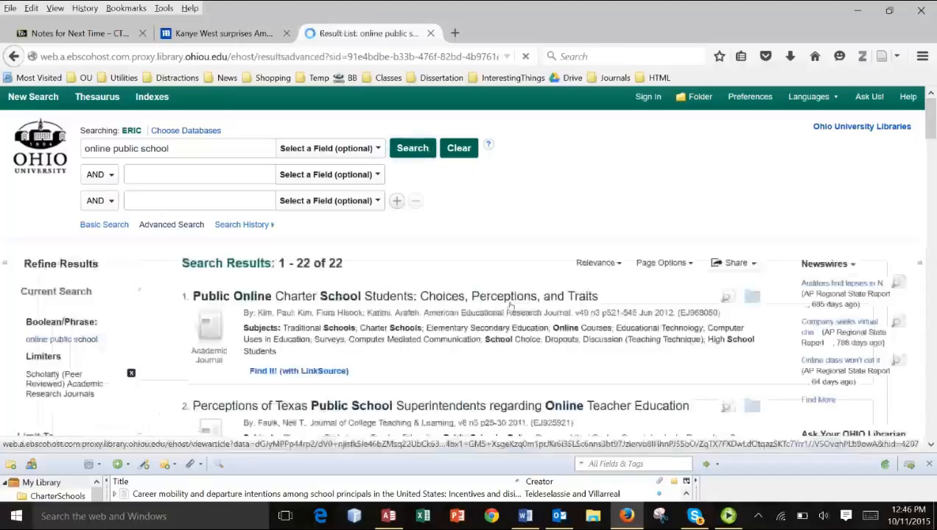
- Copy the first result's subject terms into the blank Word document as text only
{"action": "scroll", "coordinate": [396, 284], "scroll_direction": "down", "scroll_amount": 2}
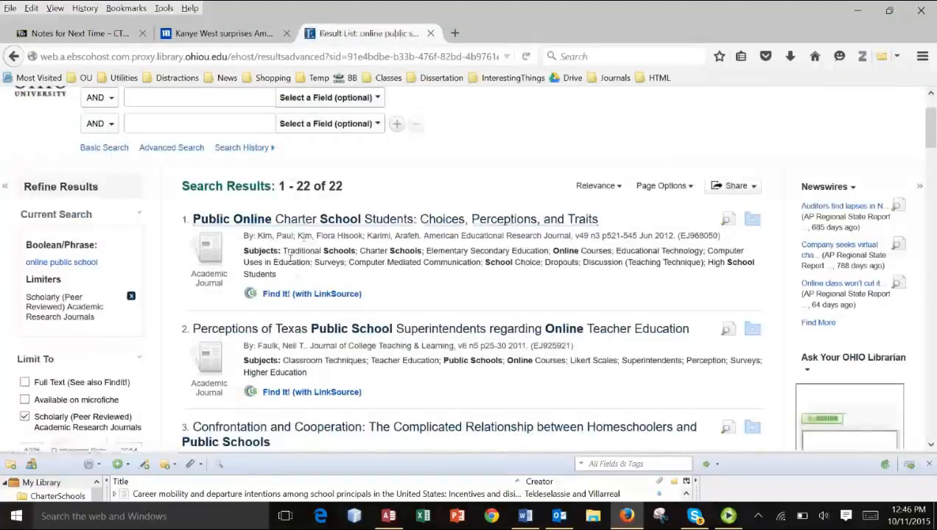
{"action": "left_click_drag", "start_coordinate": [283, 251], "coordinate": [290, 273]}
{"action": "key", "text": "ctrl+c"}
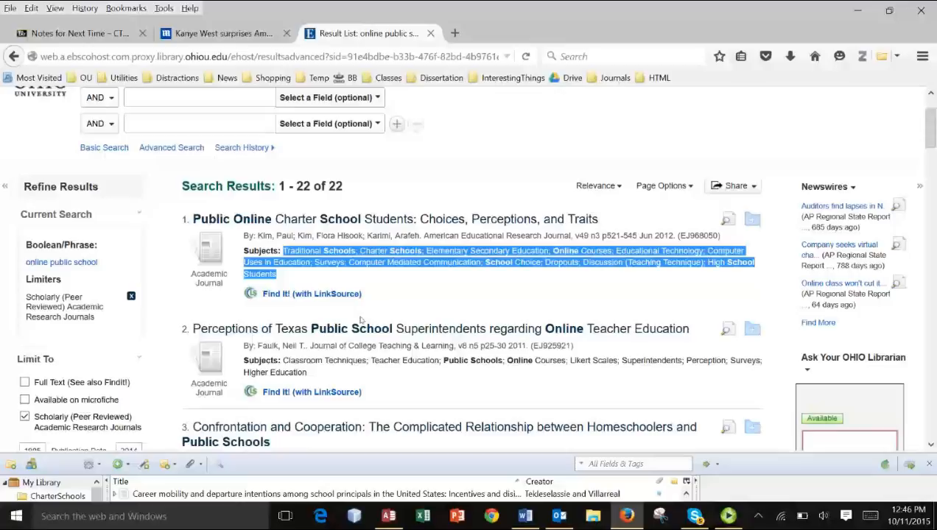
{"action": "left_click", "coordinate": [535, 517]}
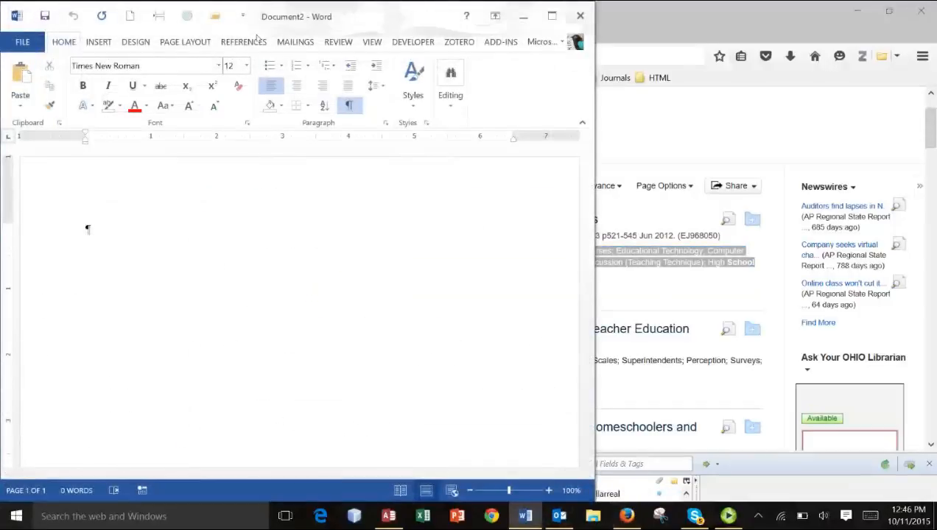
{"action": "left_click", "coordinate": [21, 108]}
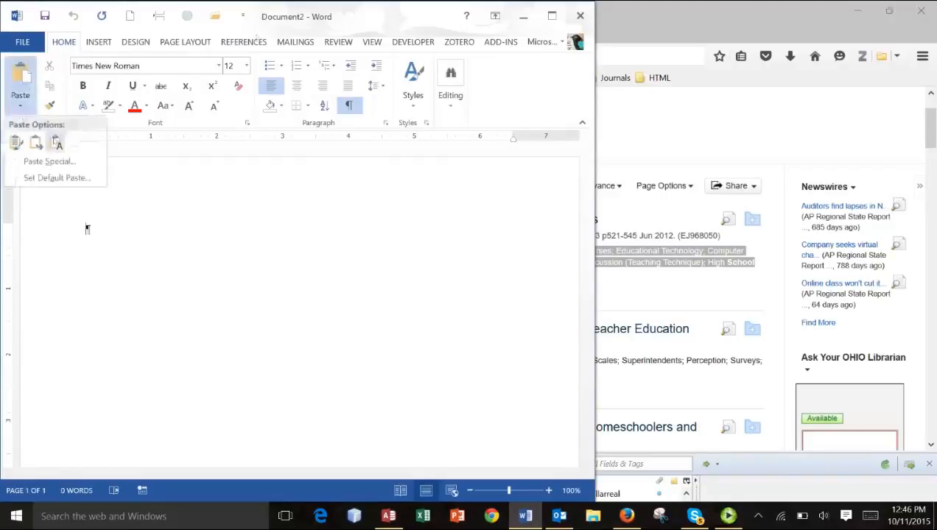
{"action": "left_click", "coordinate": [57, 142]}
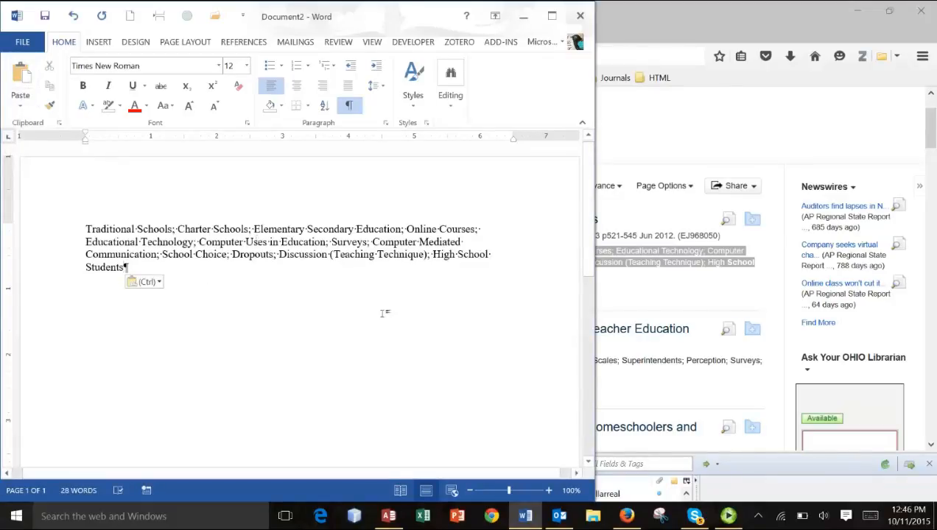
{"action": "left_click", "coordinate": [351, 107]}
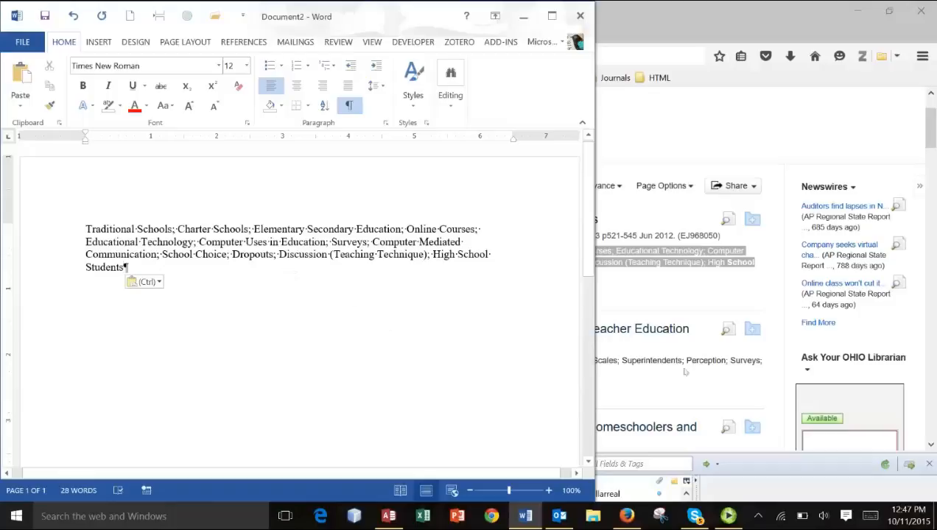
- Copy the second result's subject terms and append them to the Word list as unformatted text after a semicolon
{"action": "left_click", "coordinate": [639, 309]}
{"action": "scroll", "coordinate": [293, 223], "scroll_direction": "down", "scroll_amount": 3}
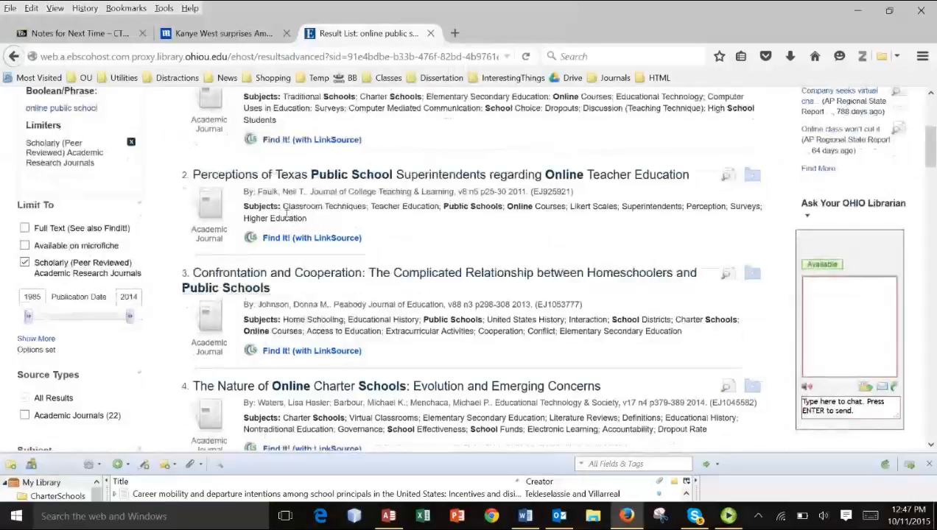
{"action": "left_click_drag", "start_coordinate": [284, 208], "coordinate": [319, 216]}
{"action": "key", "text": "ctrl+c"}
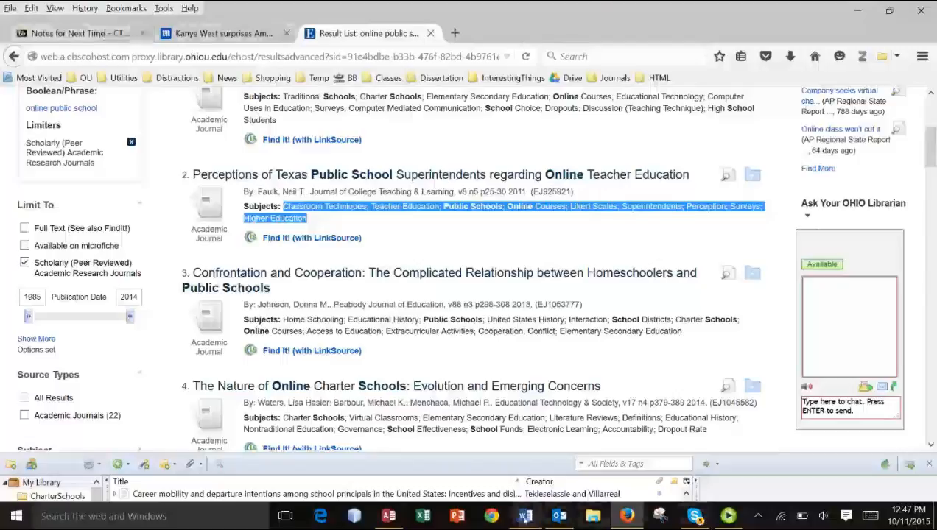
{"action": "left_click", "coordinate": [524, 515]}
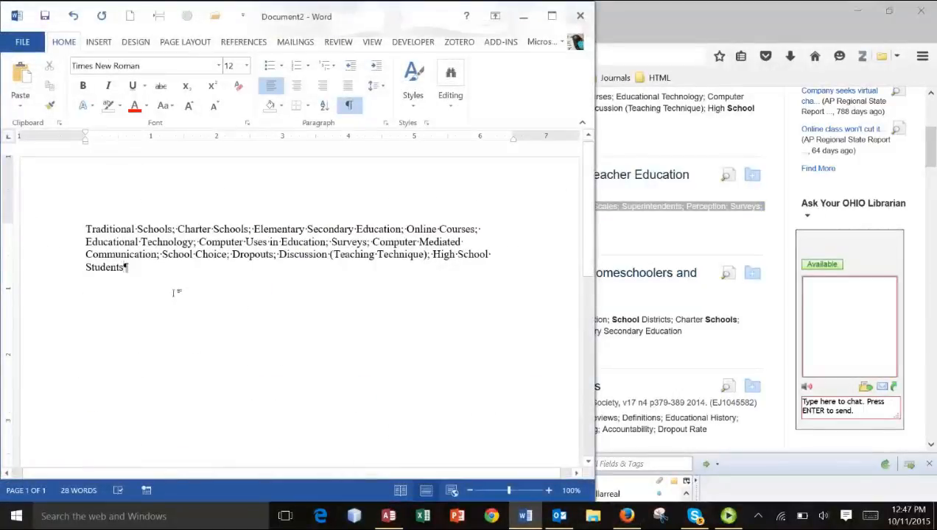
{"action": "left_click", "coordinate": [129, 267]}
{"action": "type", "text": ";"}
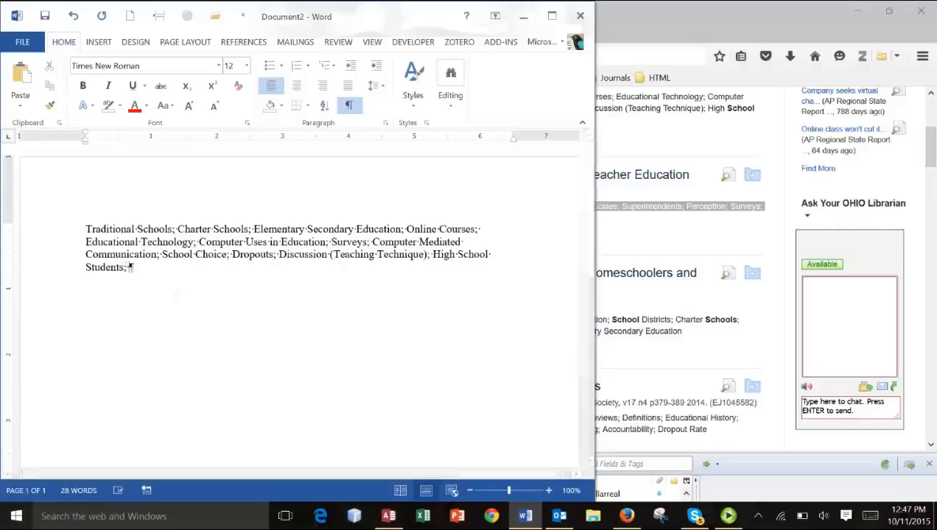
{"action": "left_click", "coordinate": [19, 107]}
{"action": "left_click", "coordinate": [56, 145]}
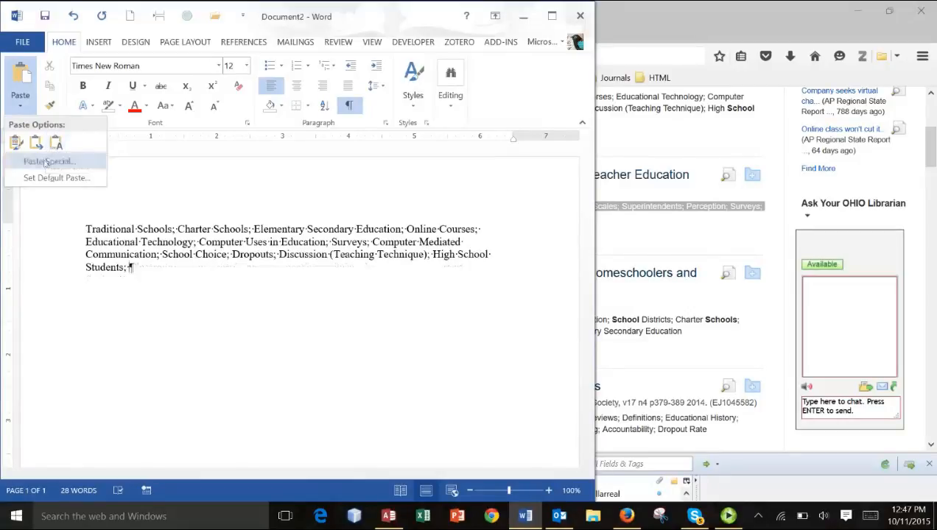
{"action": "left_click", "coordinate": [46, 161]}
{"action": "left_click", "coordinate": [201, 186]}
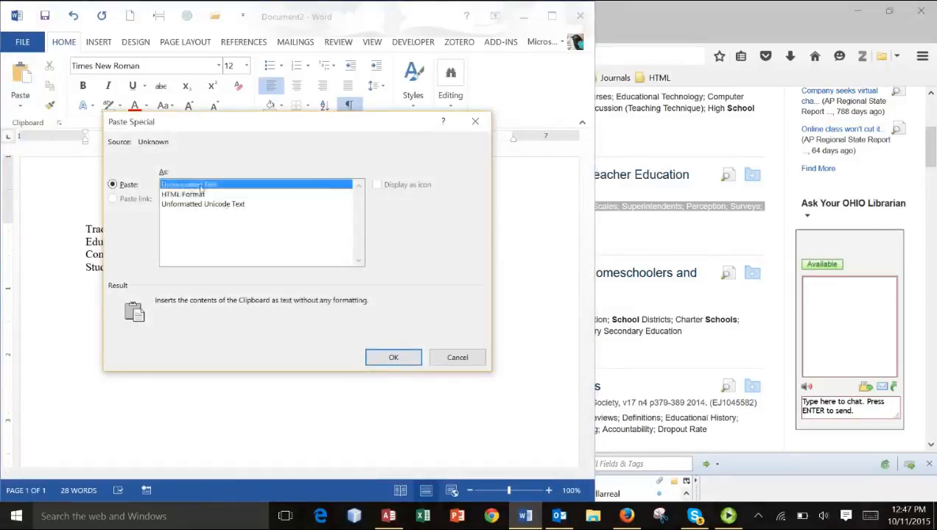
{"action": "left_click", "coordinate": [393, 358]}
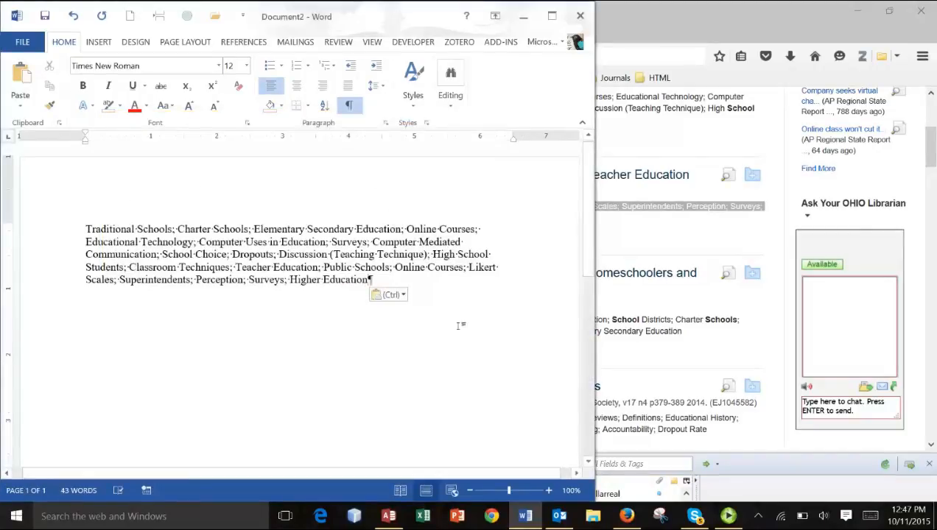
- Append the third result's subject terms to the Word list as plain text, separated by a semicolon
{"action": "left_click", "coordinate": [641, 371]}
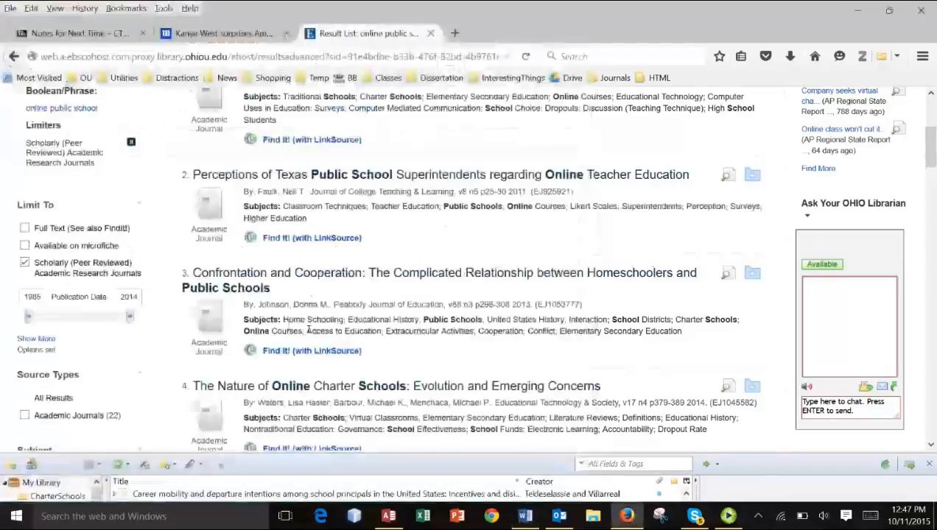
{"action": "left_click_drag", "start_coordinate": [285, 319], "coordinate": [719, 334]}
{"action": "key", "text": "ctrl+c"}
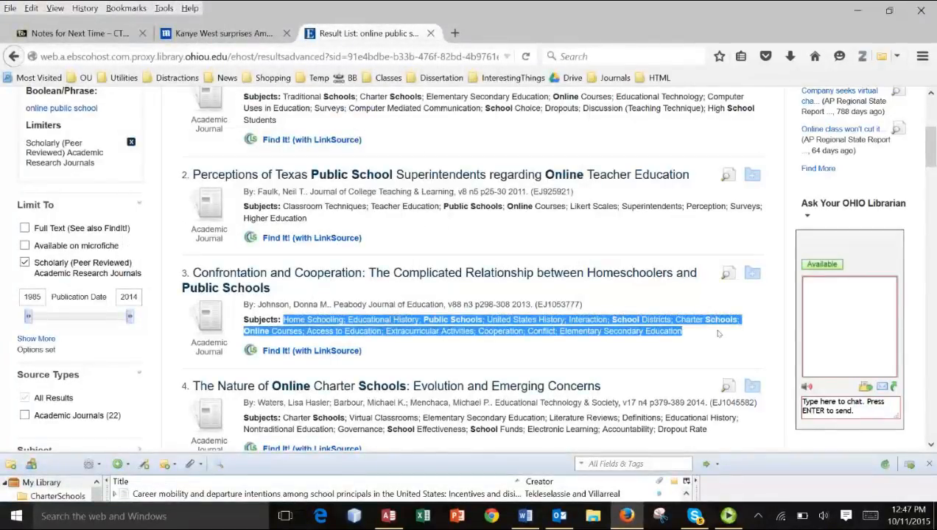
{"action": "left_click", "coordinate": [525, 516]}
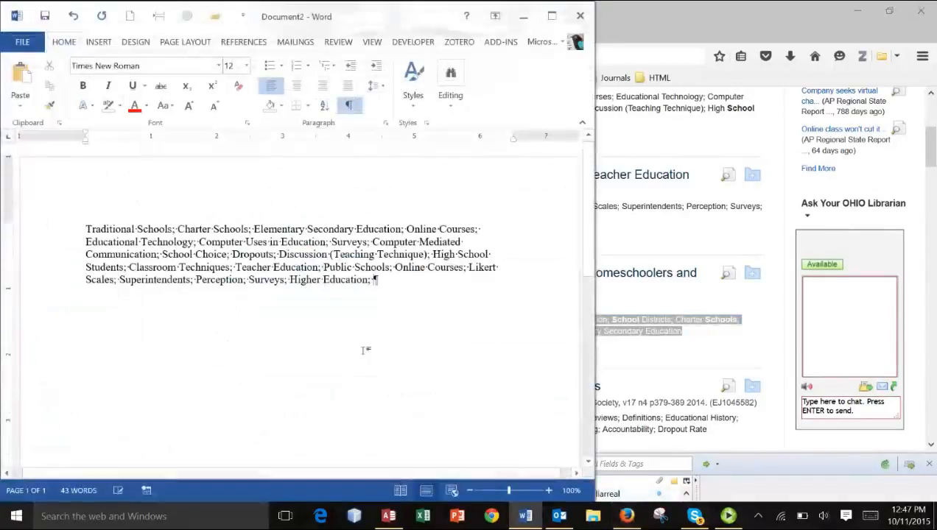
{"action": "left_click", "coordinate": [20, 106]}
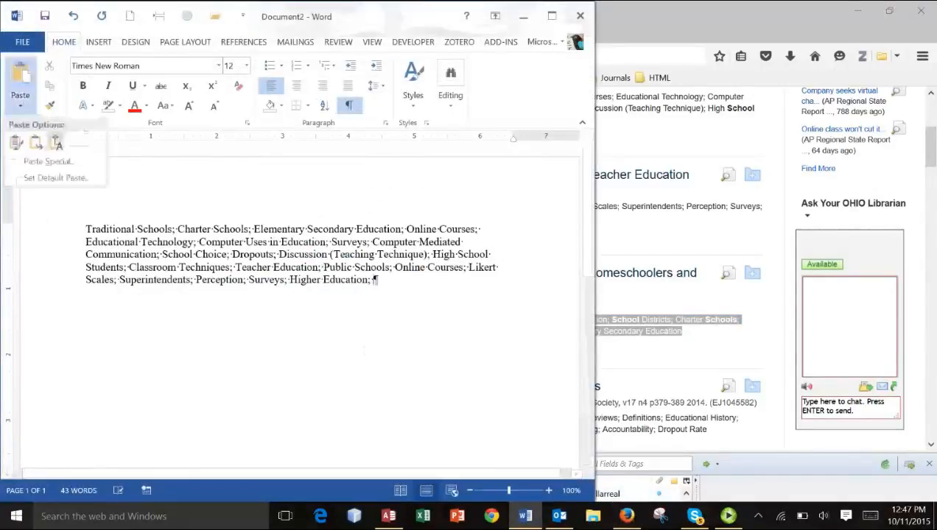
{"action": "left_click", "coordinate": [57, 142]}
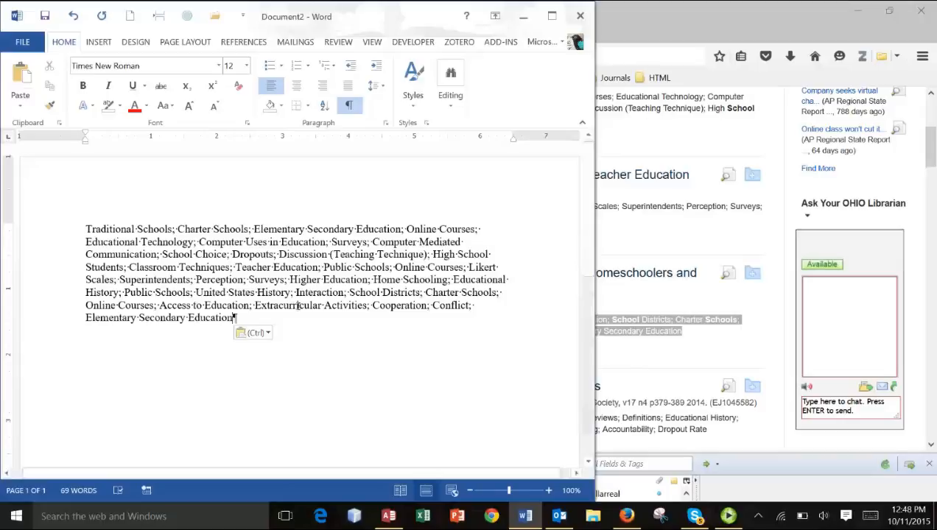
{"action": "left_click", "coordinate": [655, 380]}
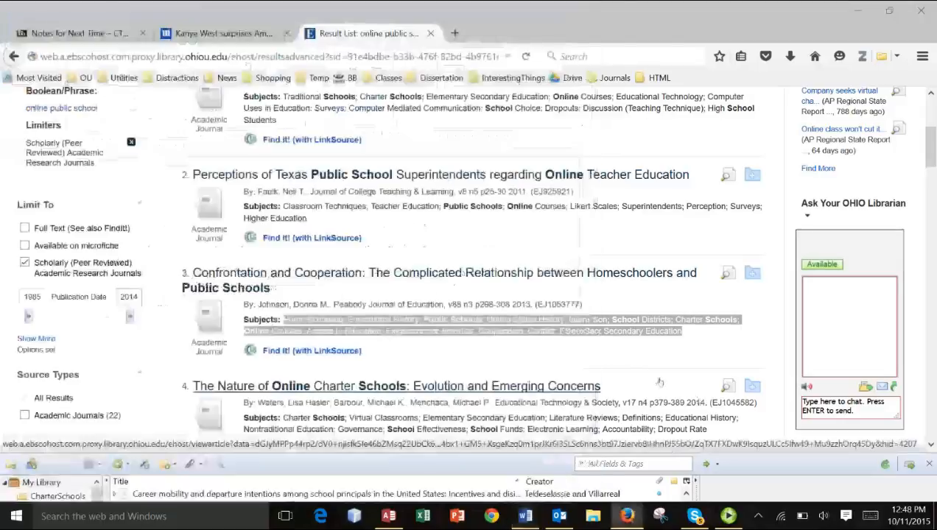
{"action": "scroll", "coordinate": [324, 271], "scroll_direction": "down", "scroll_amount": 2}
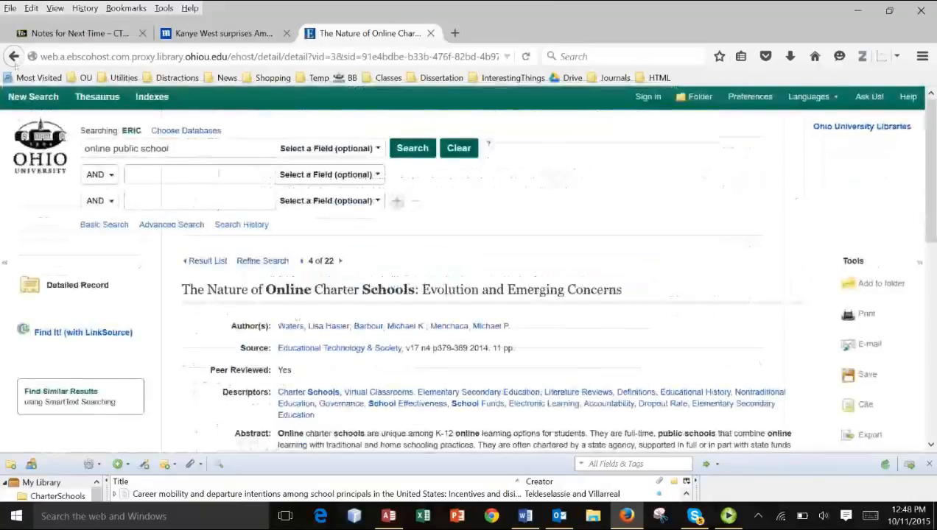
{"action": "left_click", "coordinate": [13, 56]}
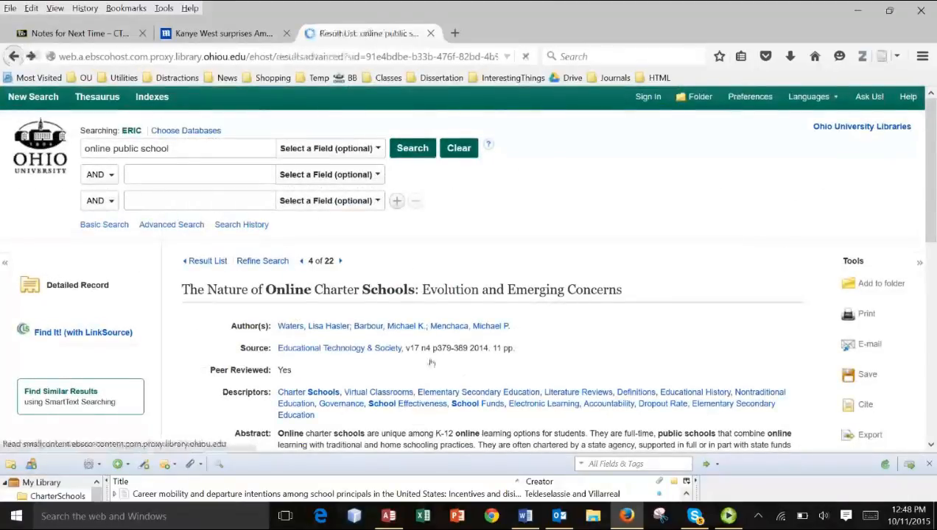
- Append the fourth result's subject terms to the Word list as text only after a semicolon
{"action": "scroll", "coordinate": [301, 192], "scroll_direction": "down", "scroll_amount": 2}
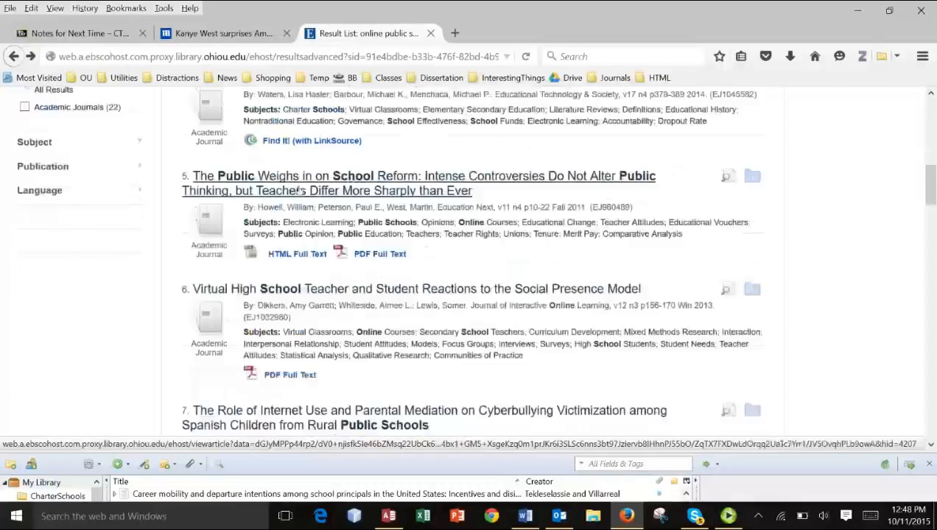
{"action": "left_click", "coordinate": [298, 192]}
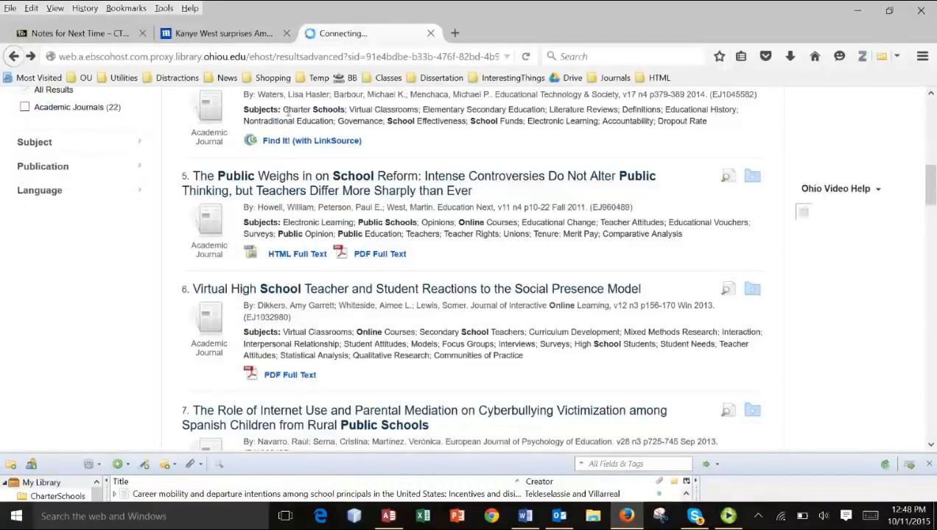
{"action": "left_click_drag", "start_coordinate": [284, 109], "coordinate": [715, 122]}
{"action": "key", "text": "ctrl+c"}
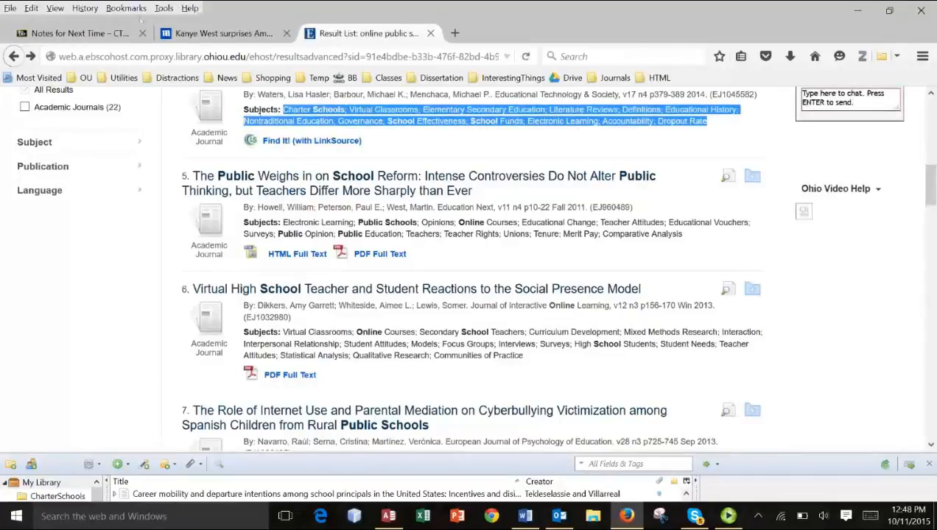
{"action": "left_click", "coordinate": [525, 516]}
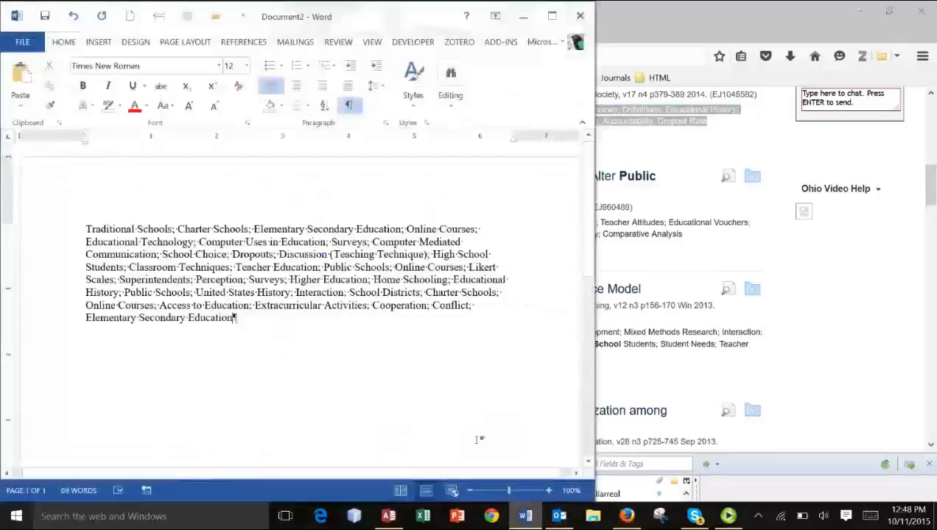
{"action": "type", "text": ";"}
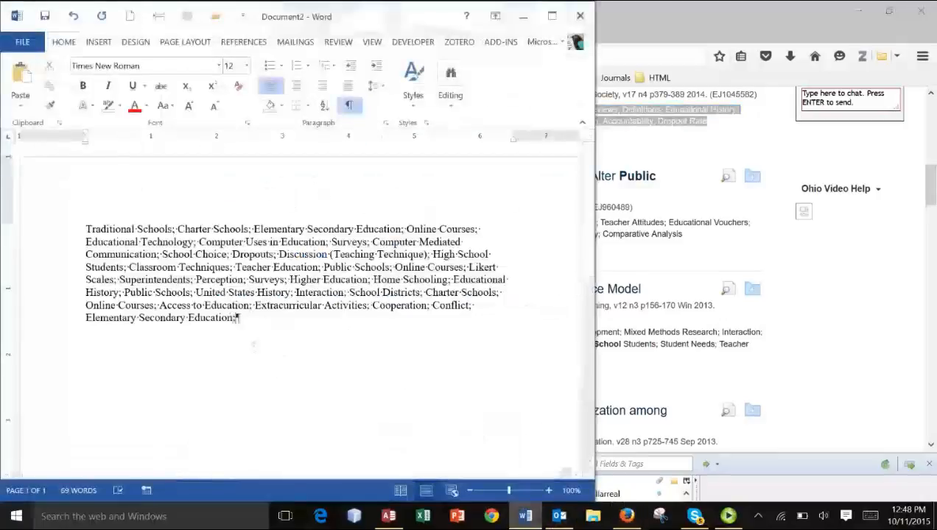
{"action": "left_click", "coordinate": [17, 103]}
{"action": "left_click", "coordinate": [56, 142]}
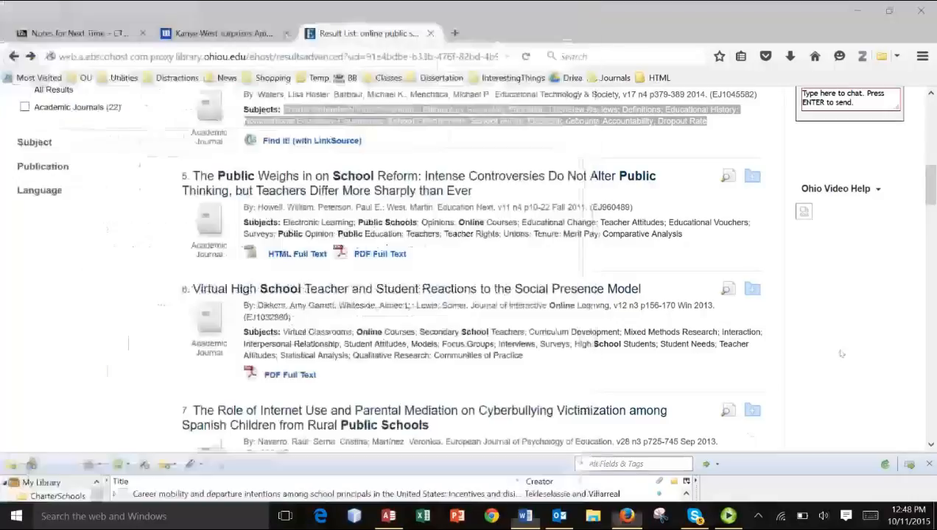
- Copy the fifth result's subject terms and add them to the end of the Word list as unformatted text after a semicolon
{"action": "left_click", "coordinate": [771, 390]}
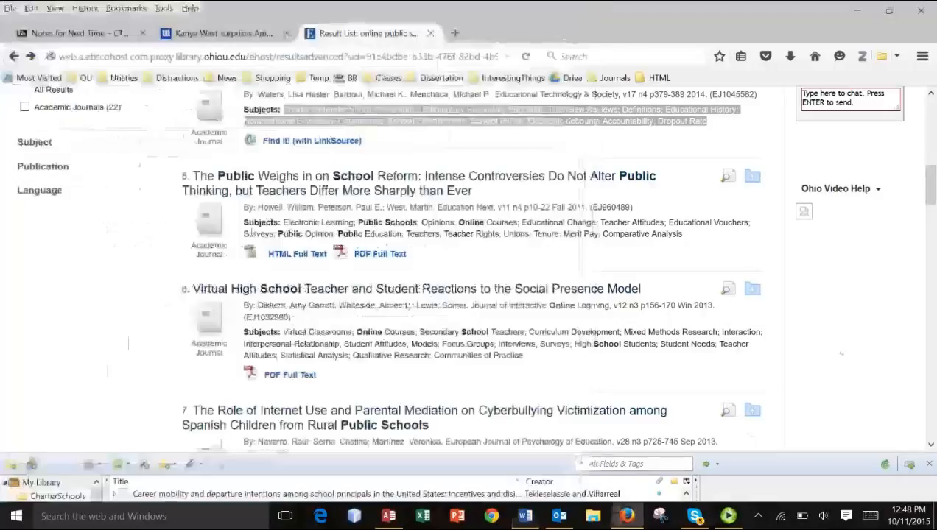
{"action": "left_click_drag", "start_coordinate": [283, 222], "coordinate": [692, 236]}
{"action": "key", "text": "ctrl+c"}
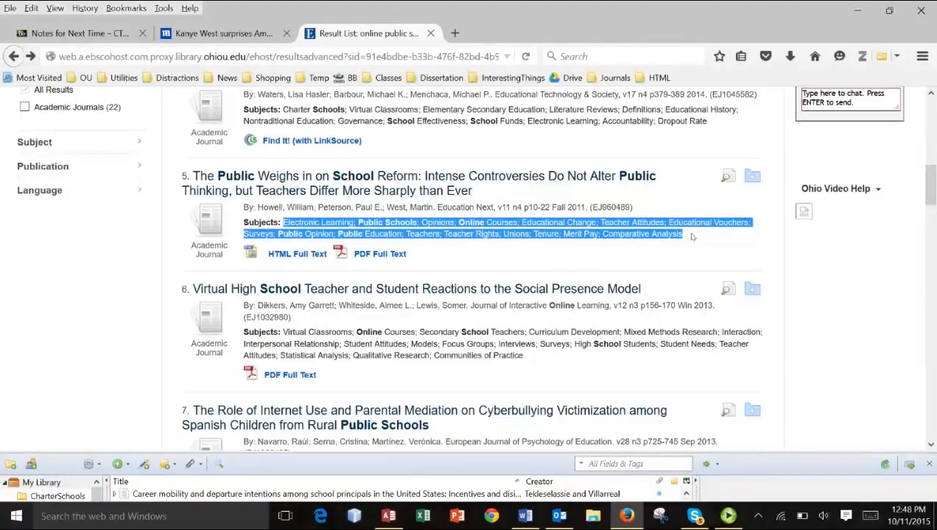
{"action": "left_click", "coordinate": [525, 516]}
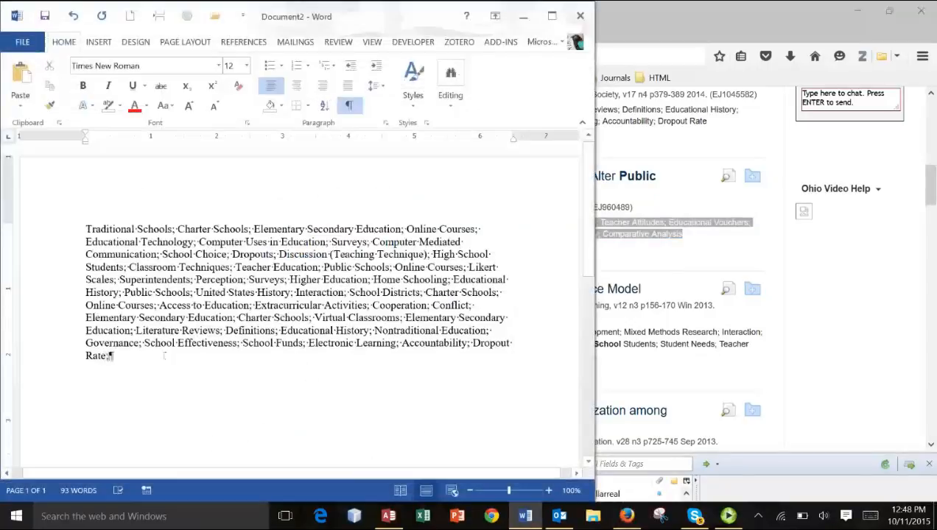
{"action": "type", "text": ";"}
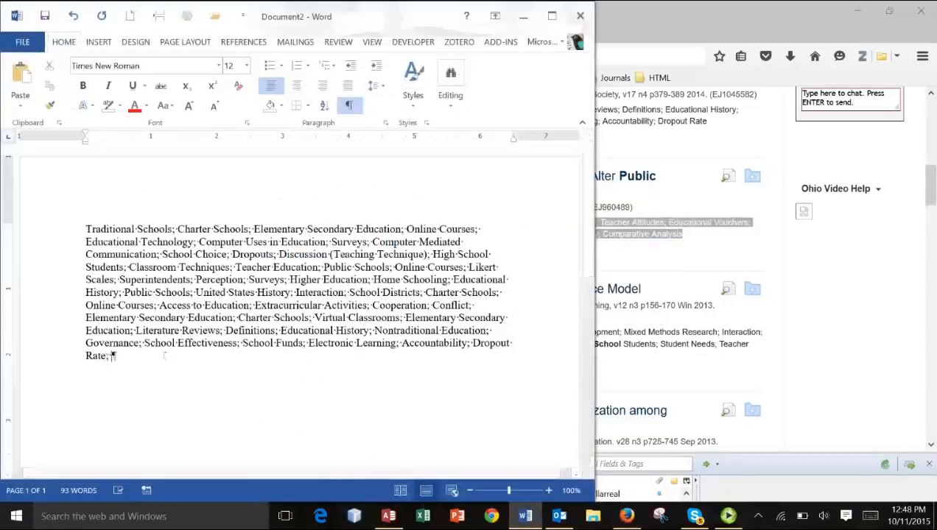
{"action": "left_click", "coordinate": [20, 109]}
{"action": "left_click", "coordinate": [56, 140]}
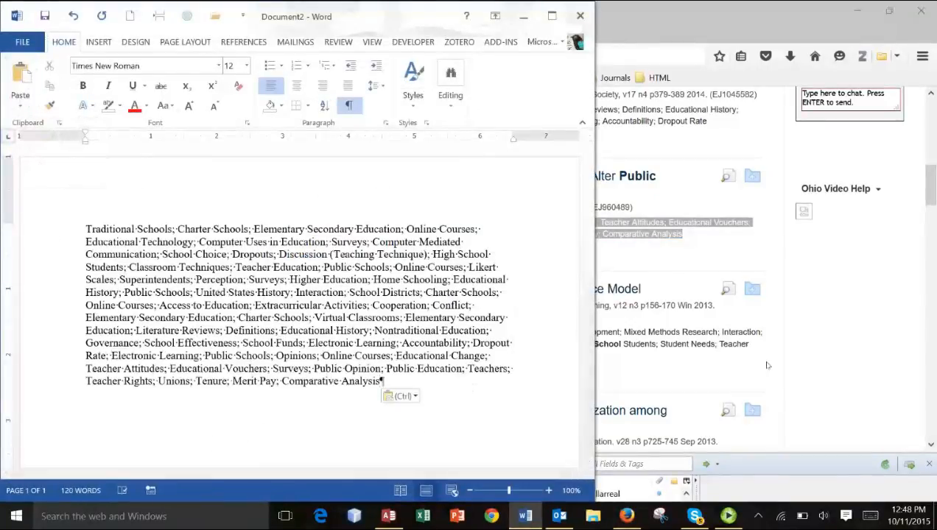
- Append the subject terms of the sixth result, "Virtual High School Teacher and Student Reactions", to the Word list as plain text after a semicolon
{"action": "left_click", "coordinate": [821, 359]}
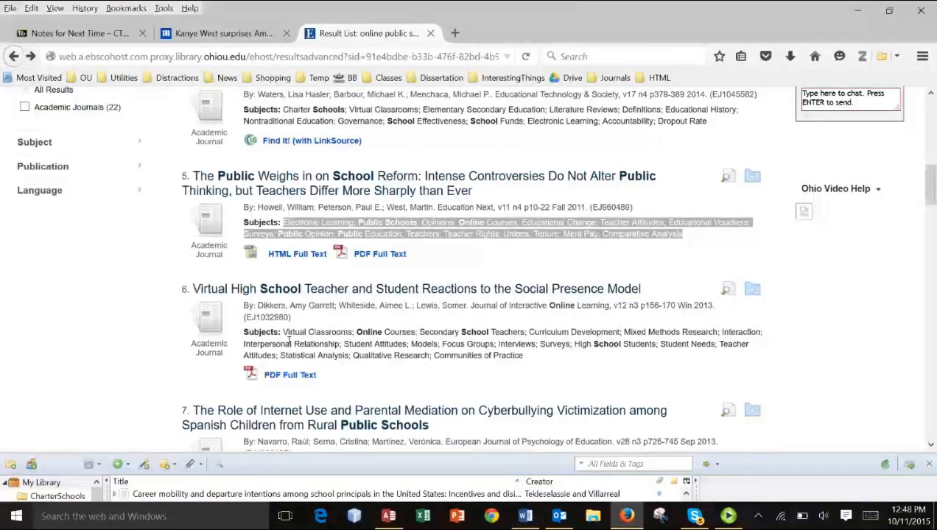
{"action": "left_click", "coordinate": [287, 339]}
{"action": "left_click_drag", "start_coordinate": [283, 333], "coordinate": [531, 358]}
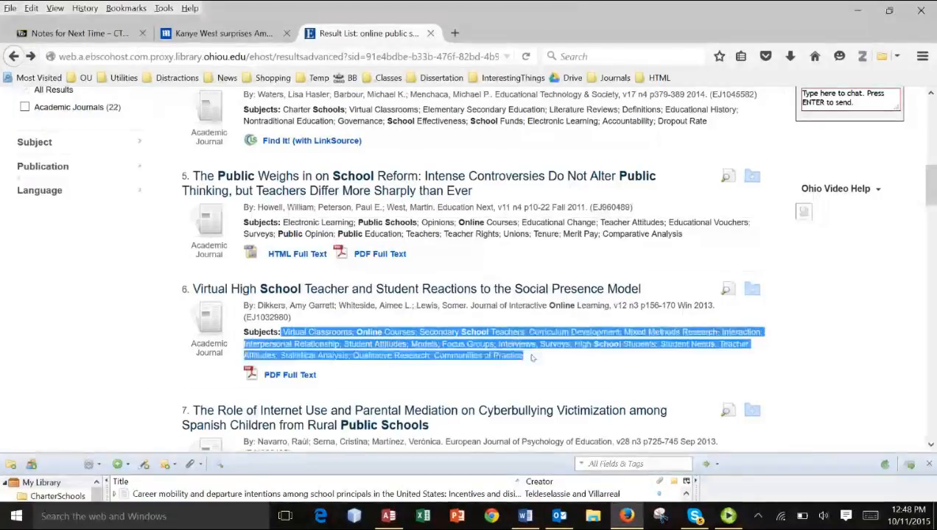
{"action": "left_click", "coordinate": [291, 341]}
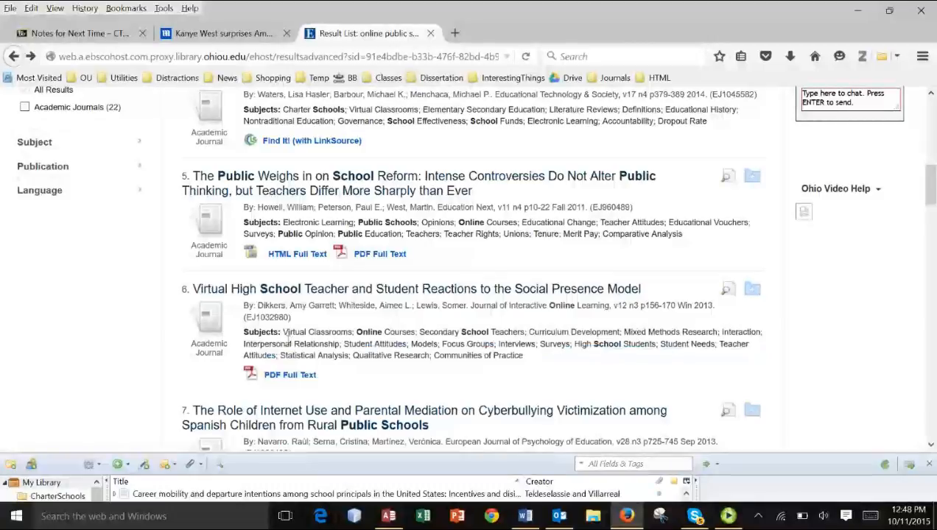
{"action": "left_click_drag", "start_coordinate": [284, 334], "coordinate": [532, 357]}
{"action": "key", "text": "ctrl+c"}
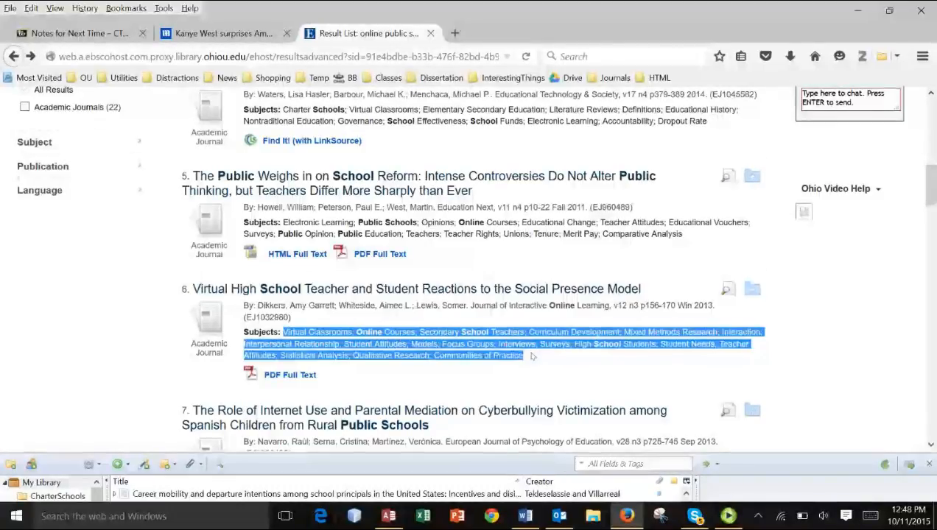
{"action": "left_click", "coordinate": [529, 517]}
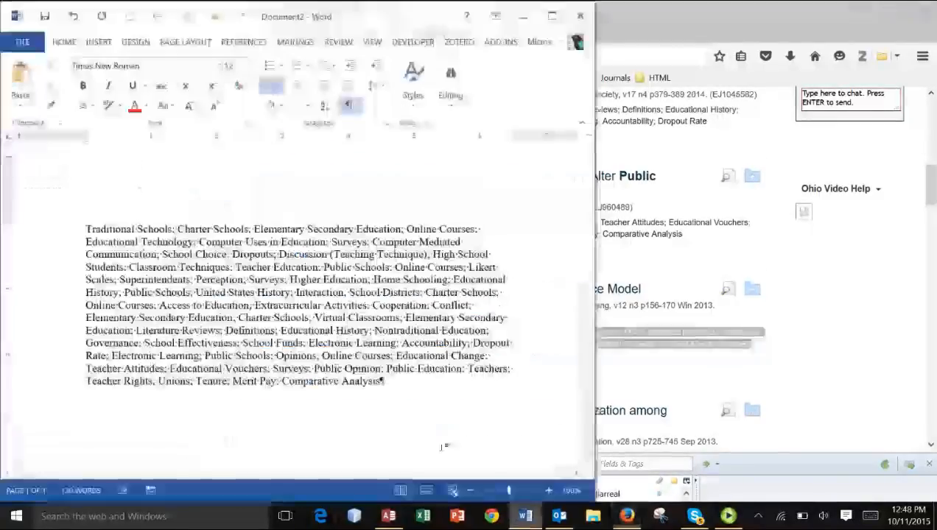
{"action": "type", "text": ";"}
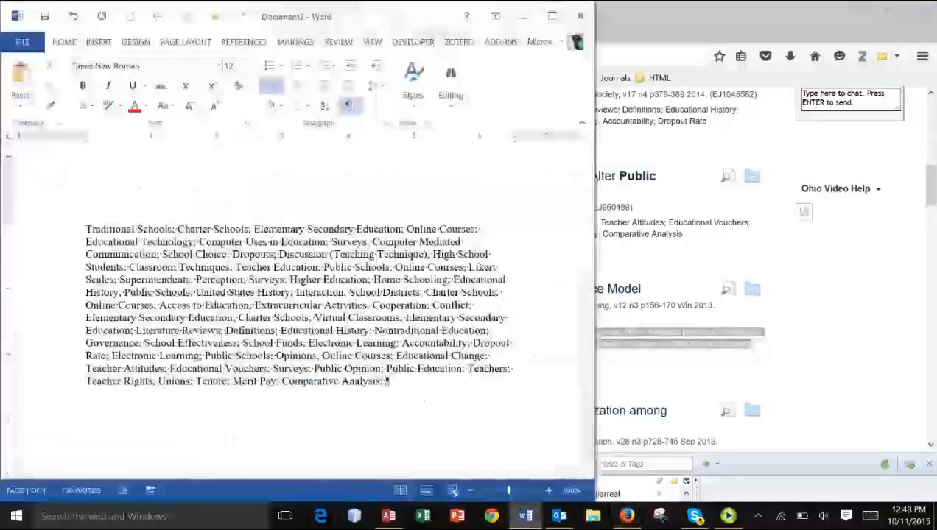
{"action": "key", "text": "ctrl+v"}
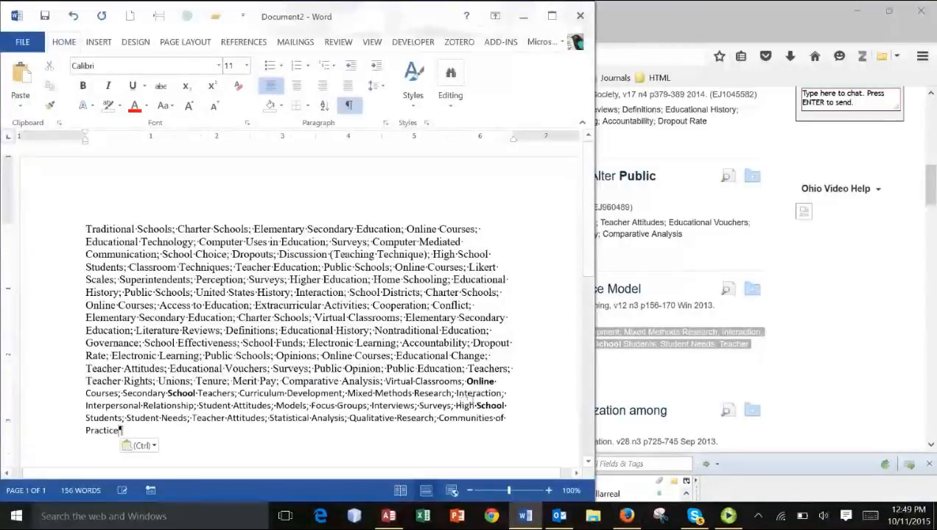
{"action": "key", "text": "ctrl+z"}
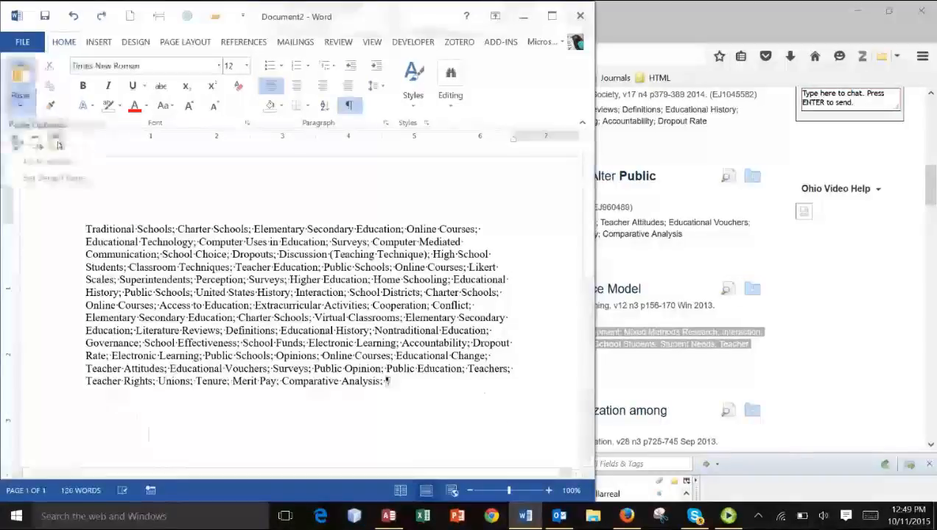
{"action": "left_click", "coordinate": [21, 94]}
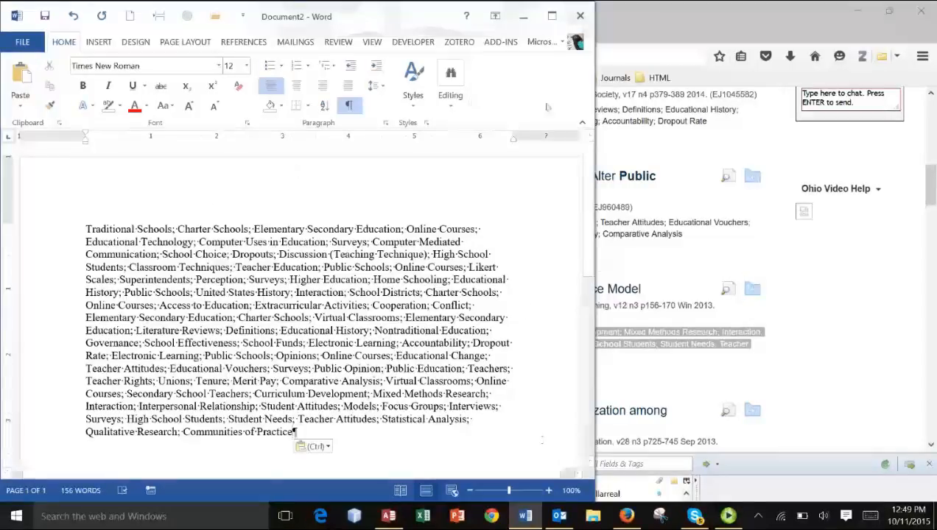
- Widen the Word window and replace all semicolon separators in the list with paragraph marks (^p)
{"action": "left_click_drag", "start_coordinate": [607, 93], "coordinate": [747, 96]}
{"action": "left_click", "coordinate": [643, 105]}
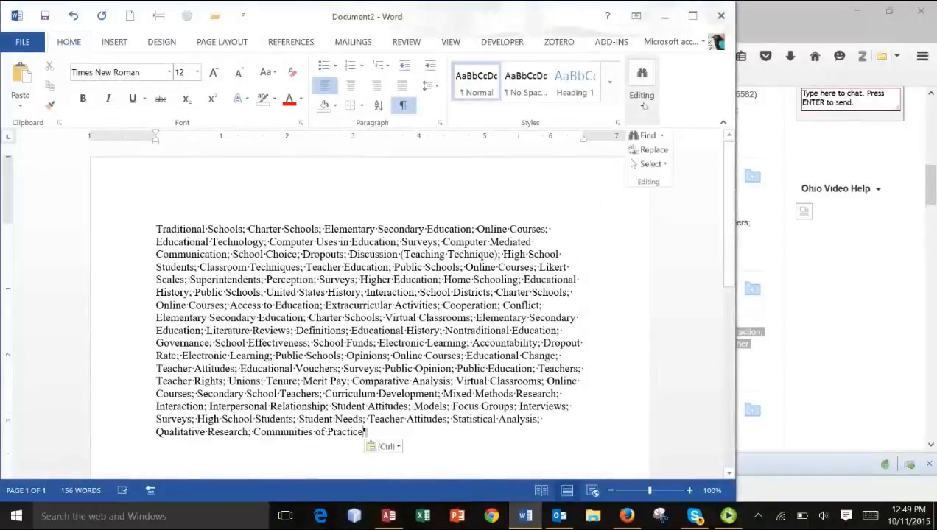
{"action": "left_click", "coordinate": [651, 149]}
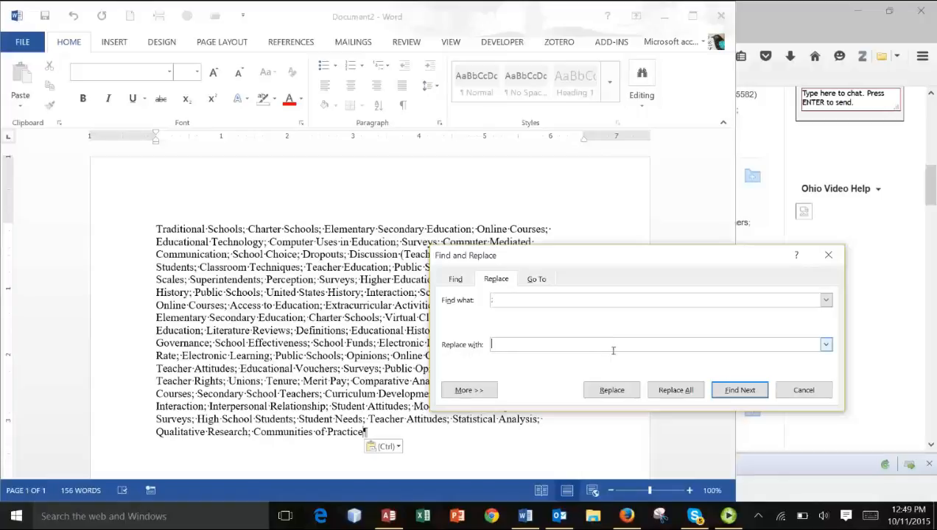
{"action": "type", "text": "^p"}
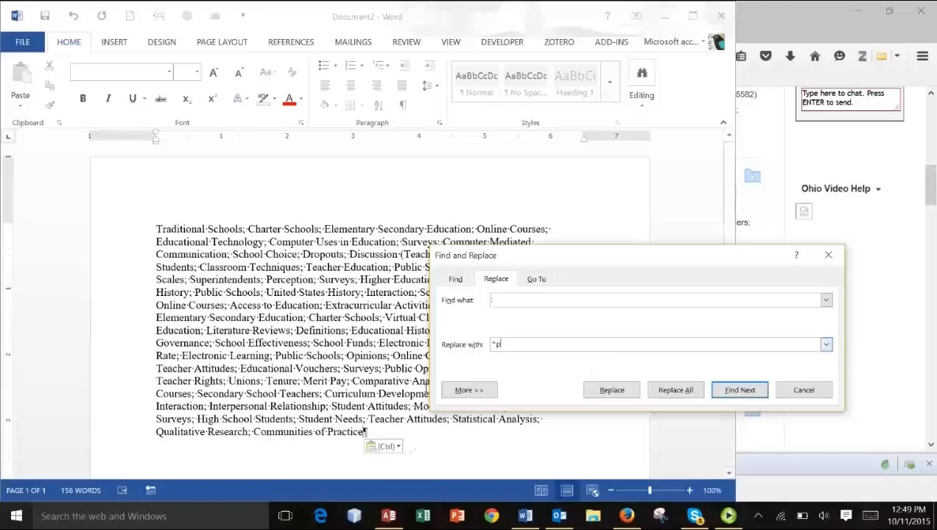
{"action": "left_click", "coordinate": [692, 393]}
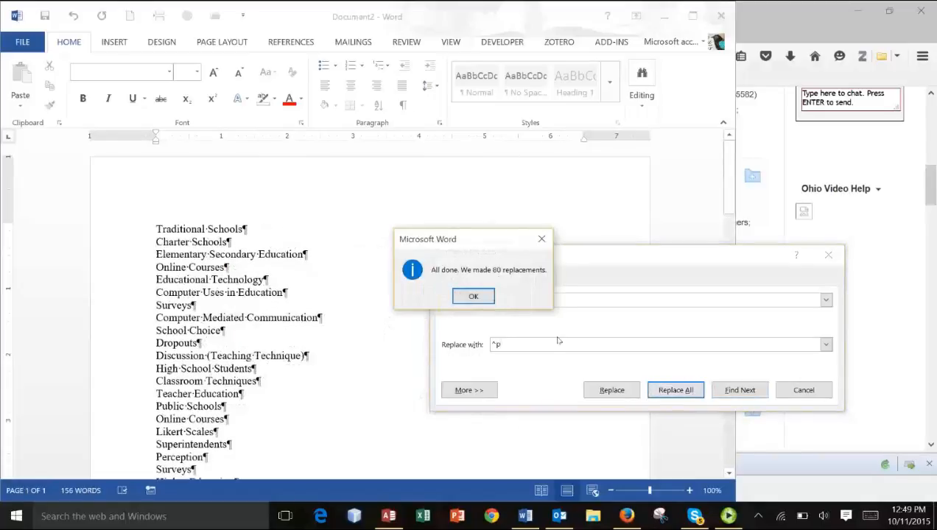
{"action": "left_click", "coordinate": [473, 297]}
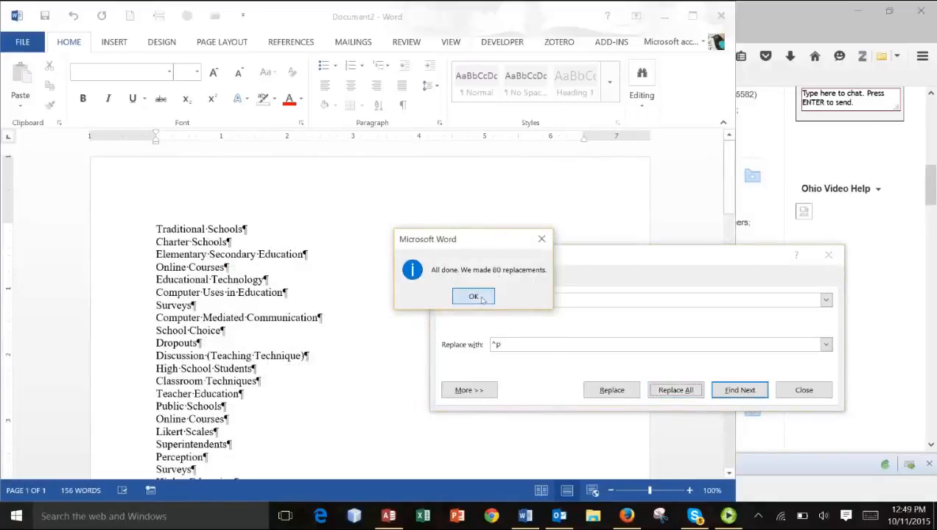
{"action": "left_click", "coordinate": [804, 390]}
{"action": "scroll", "coordinate": [413, 373], "scroll_direction": "up", "scroll_amount": 2}
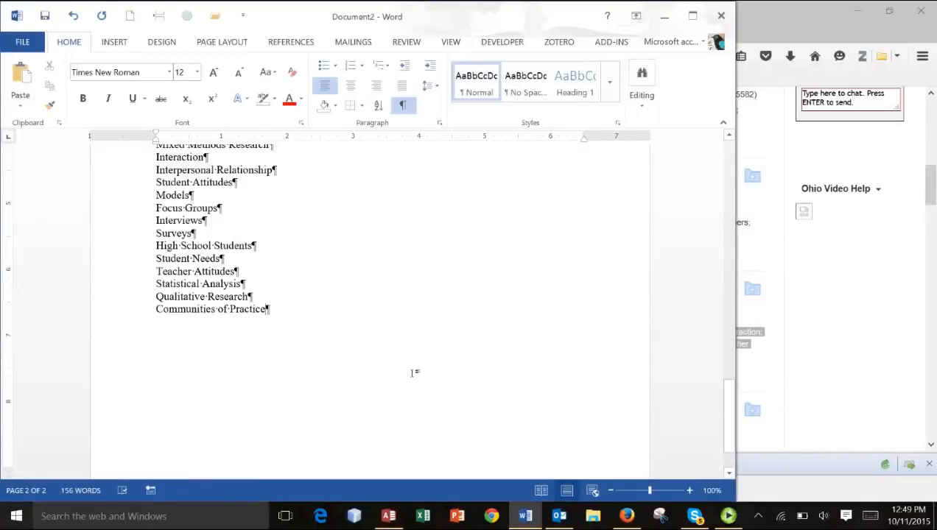
{"action": "scroll", "coordinate": [412, 373], "scroll_direction": "up", "scroll_amount": 10}
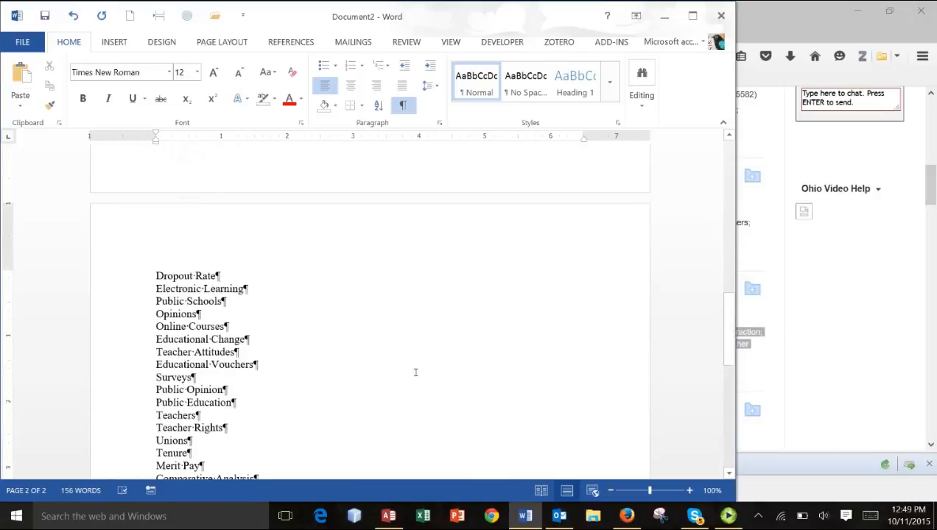
{"action": "scroll", "coordinate": [415, 372], "scroll_direction": "up", "scroll_amount": 10}
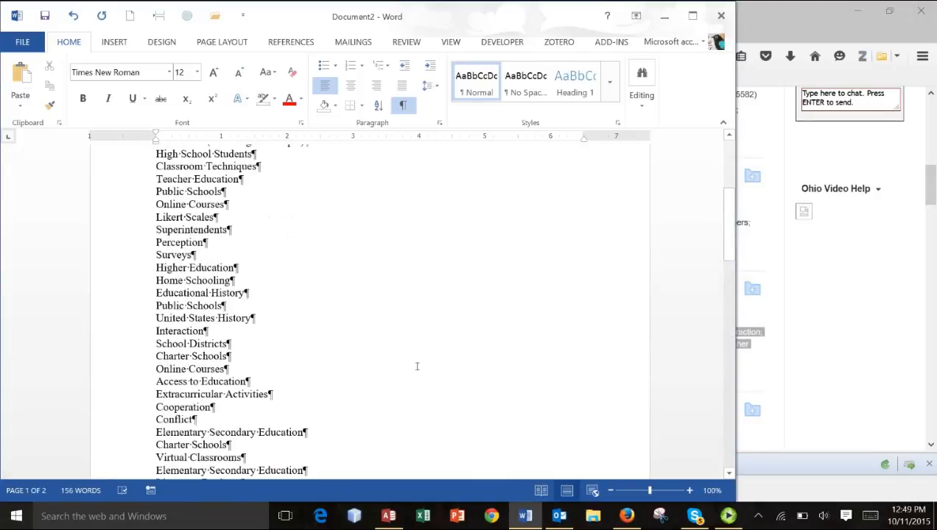
{"action": "scroll", "coordinate": [417, 366], "scroll_direction": "up", "scroll_amount": 1}
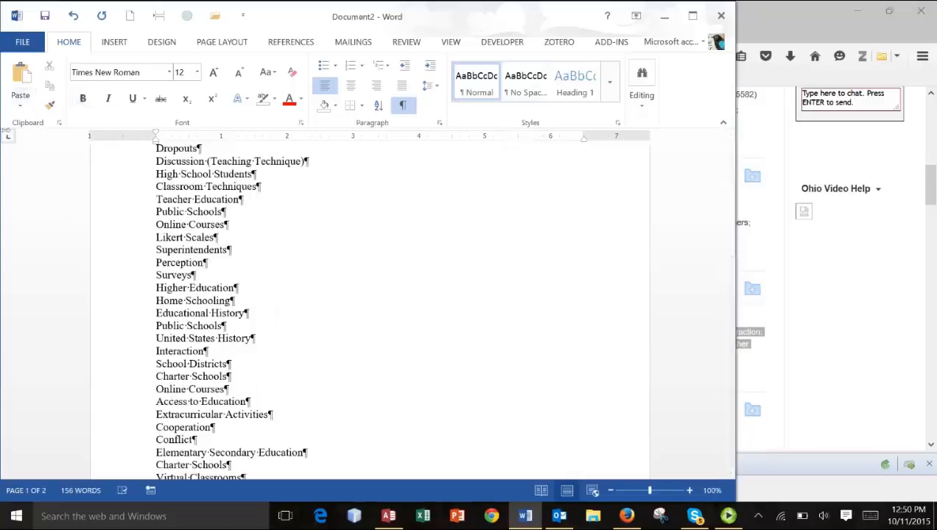
- Start saving the term list under a new name in the Notes folder inside EDAD8901
{"action": "left_click", "coordinate": [22, 42]}
{"action": "left_click", "coordinate": [25, 155]}
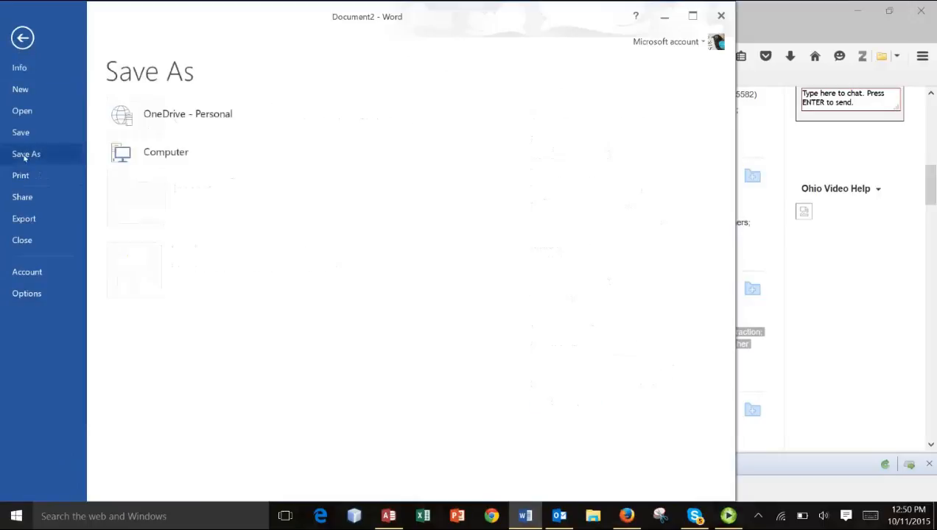
{"action": "left_click", "coordinate": [187, 165]}
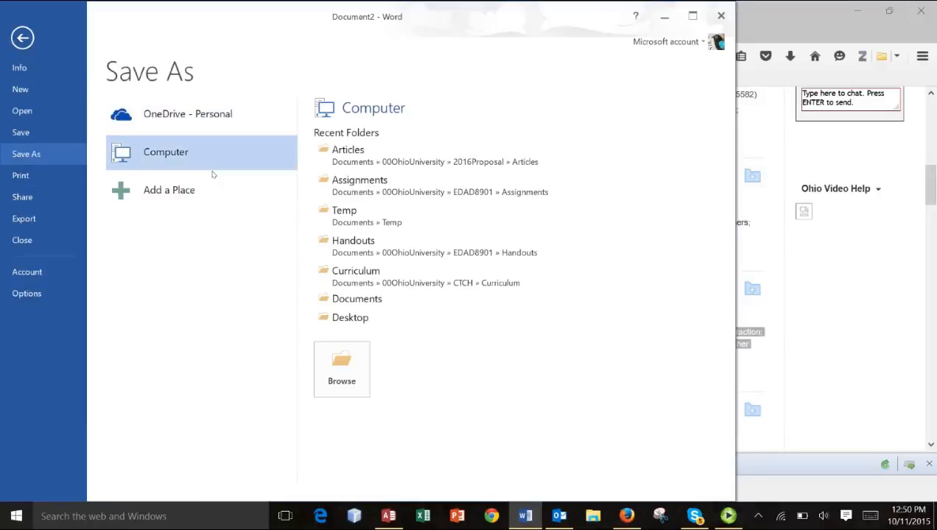
{"action": "left_click", "coordinate": [436, 190]}
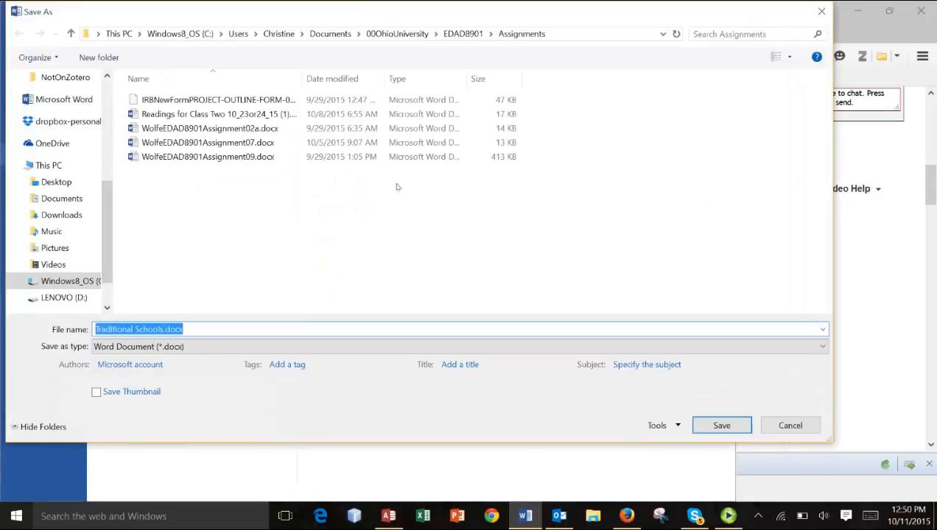
{"action": "left_click", "coordinate": [458, 34]}
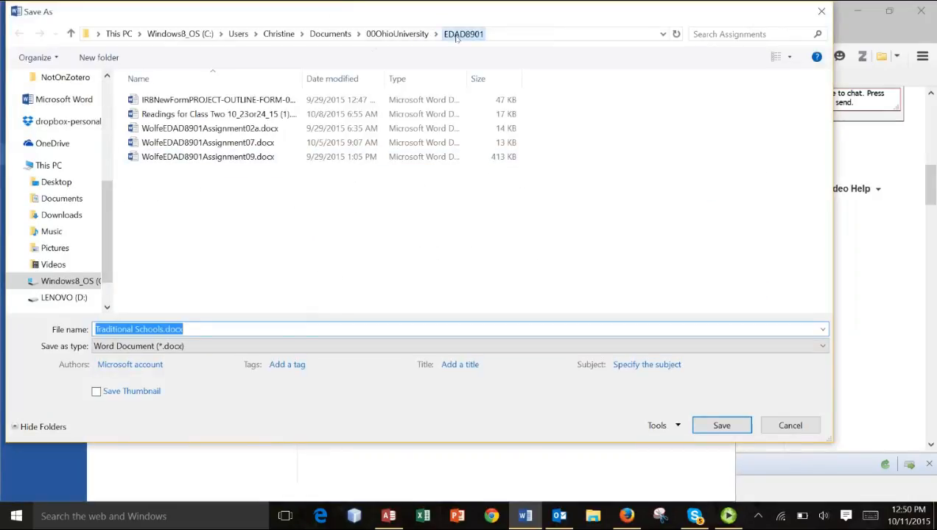
{"action": "double_click", "coordinate": [157, 161]}
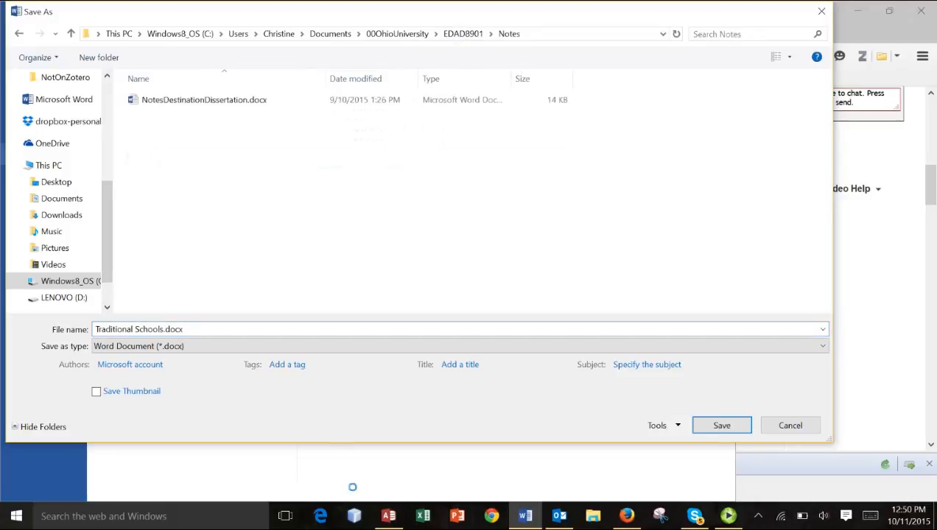
- Save the list as the Plain Text file WordBank.txt with Windows (Default) encoding, and close the document
{"action": "left_click", "coordinate": [235, 347]}
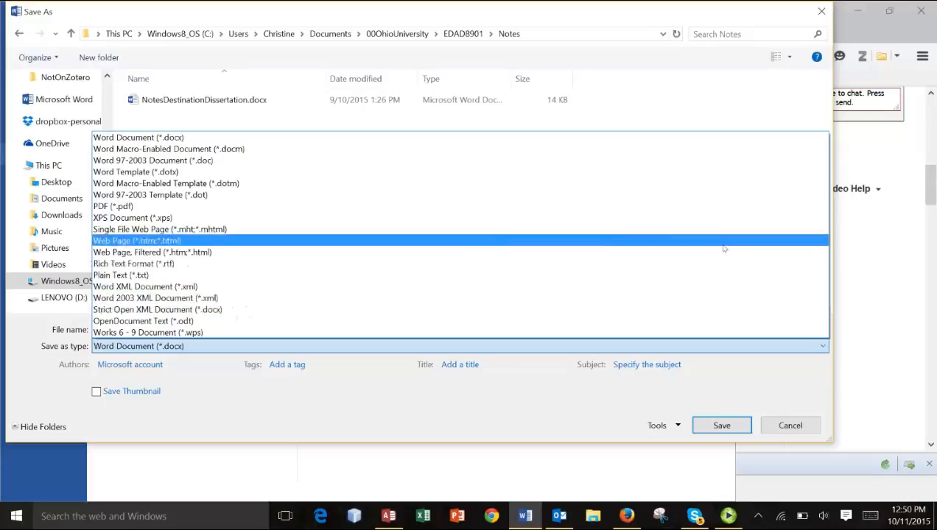
{"action": "left_click", "coordinate": [148, 275]}
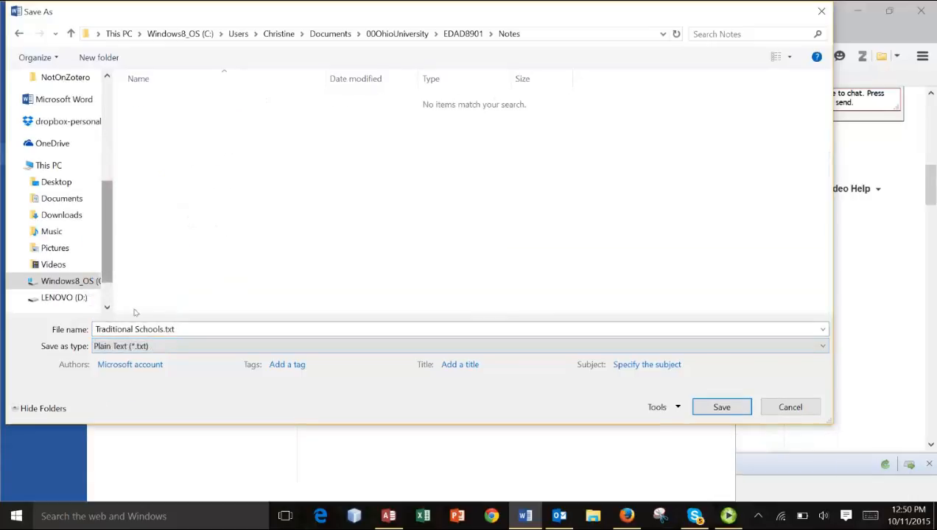
{"action": "left_click", "coordinate": [168, 329]}
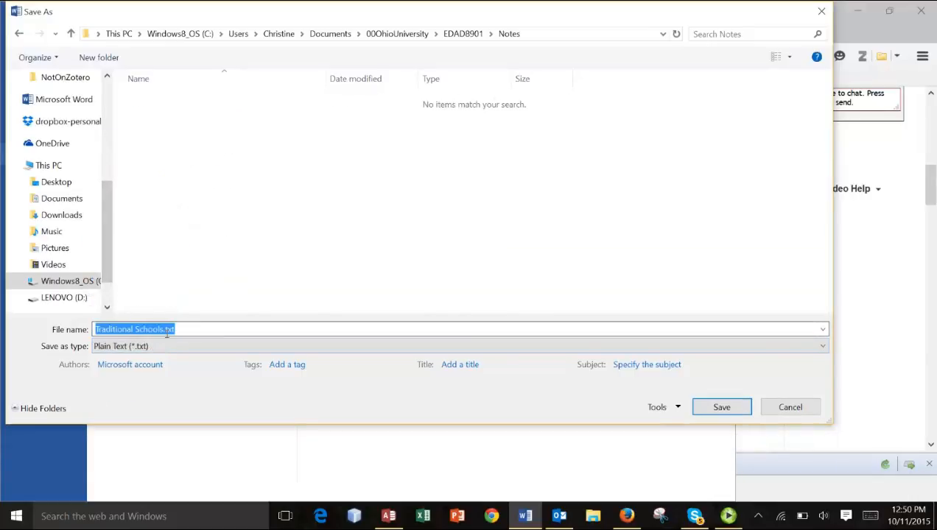
{"action": "left_click_drag", "start_coordinate": [163, 330], "coordinate": [92, 334]}
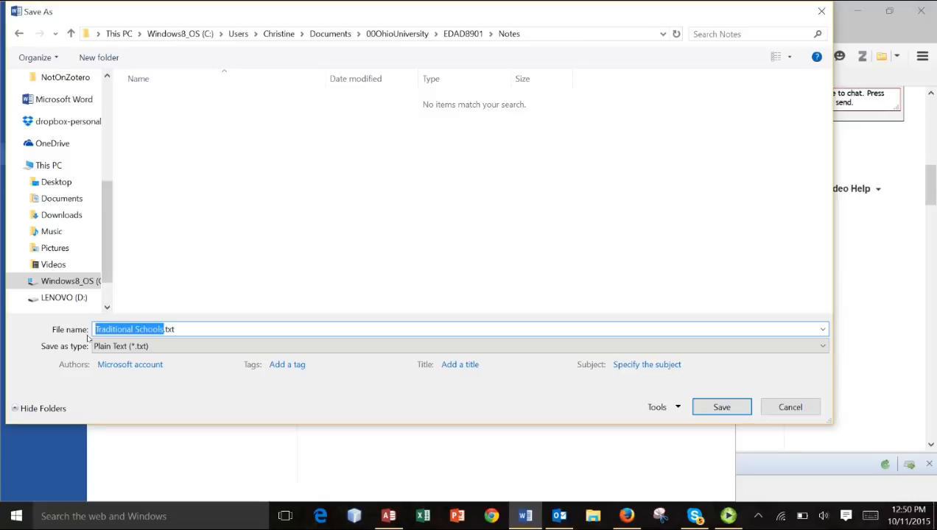
{"action": "type", "text": "WordBan"}
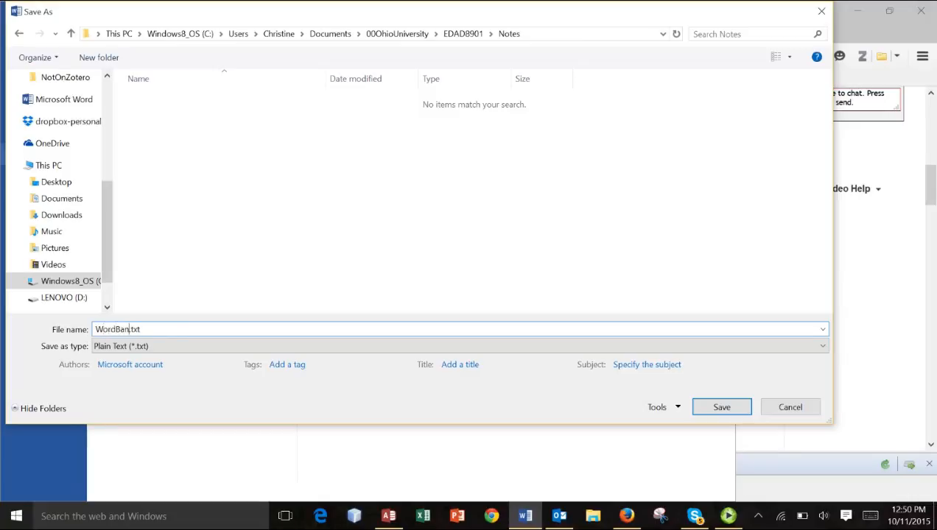
{"action": "type", "text": "k"}
{"action": "left_click", "coordinate": [700, 406]}
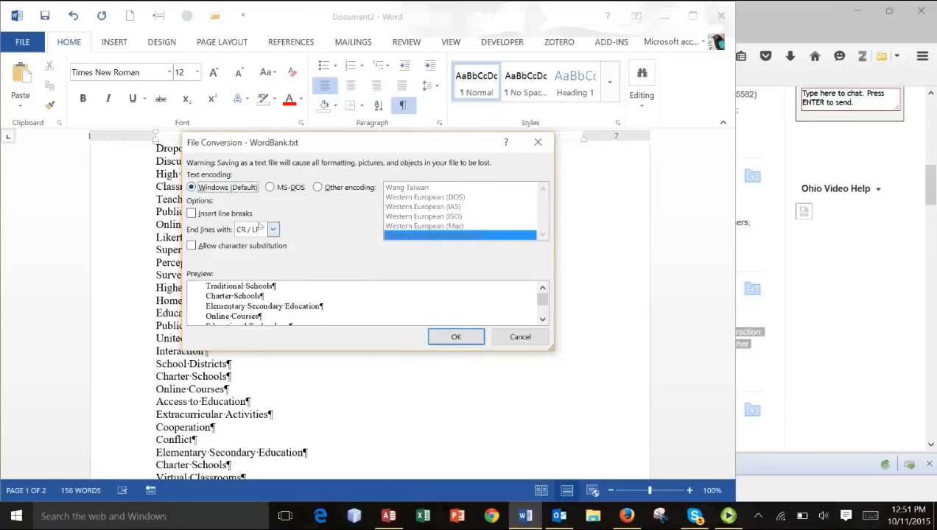
{"action": "left_click", "coordinate": [456, 338]}
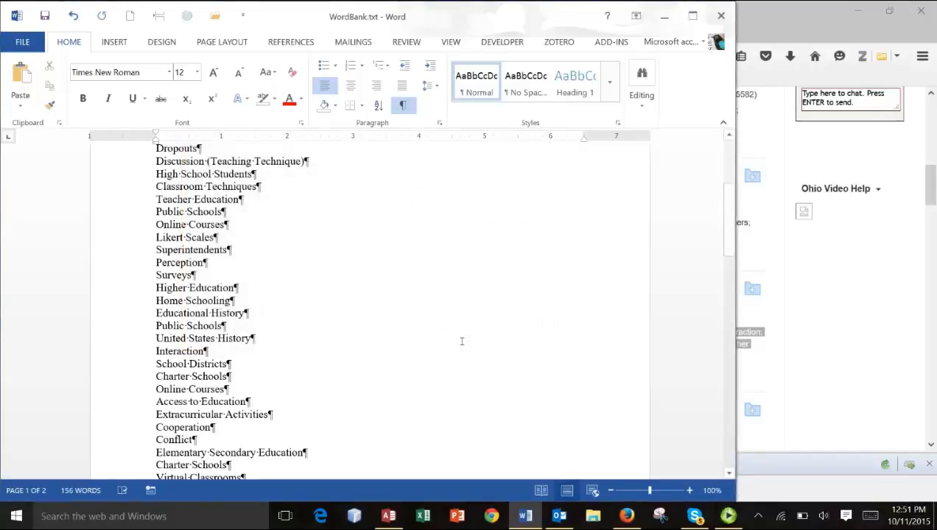
{"action": "left_click", "coordinate": [714, 20]}
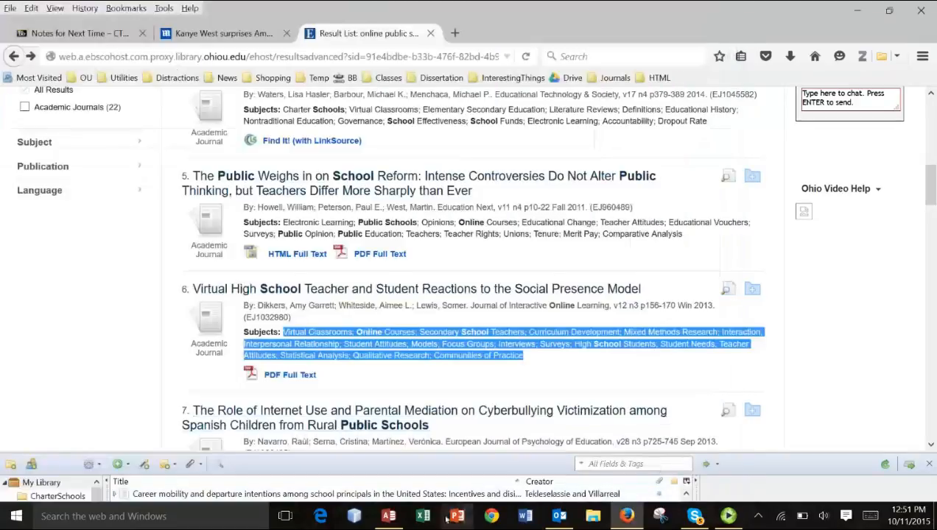
- Switch to the AcademicWordBank database in Access, and enlarge its window and object list so full object names fit
{"action": "left_click", "coordinate": [388, 516]}
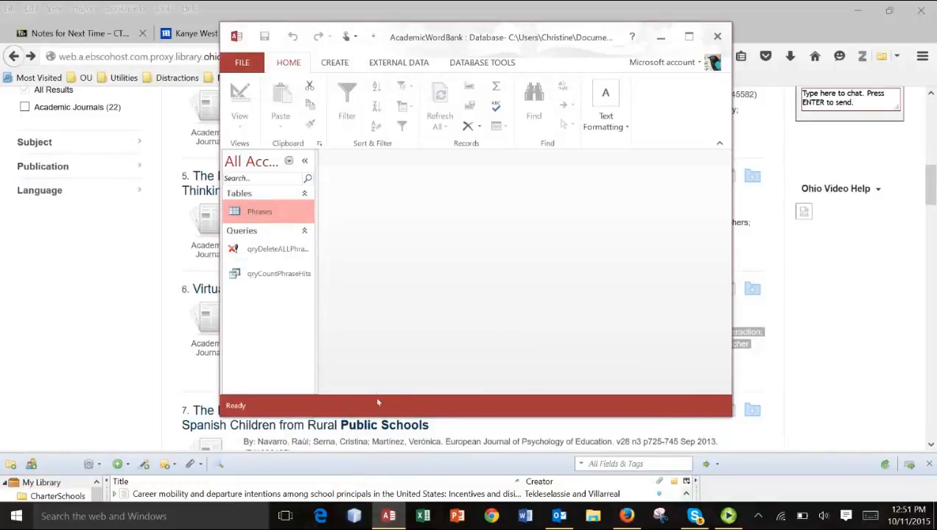
{"action": "left_click_drag", "start_coordinate": [377, 417], "coordinate": [379, 464]}
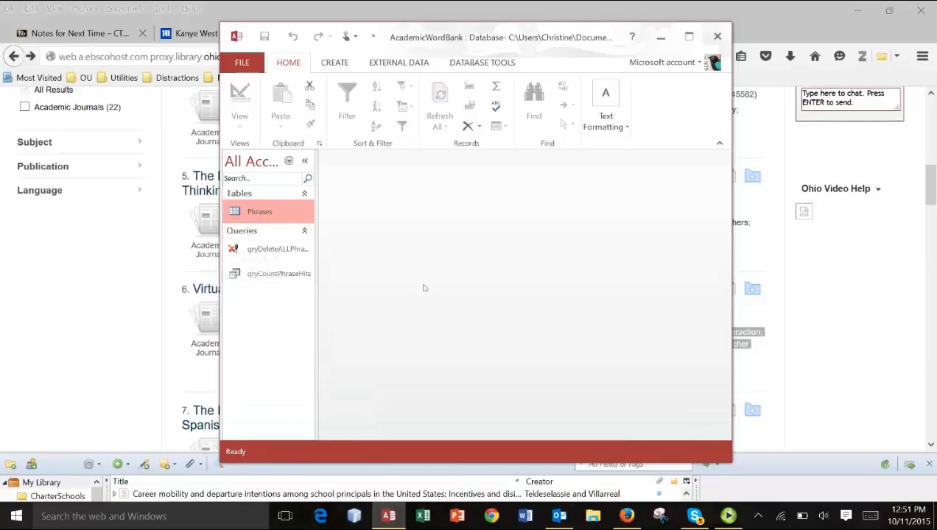
{"action": "left_click_drag", "start_coordinate": [318, 288], "coordinate": [448, 290]}
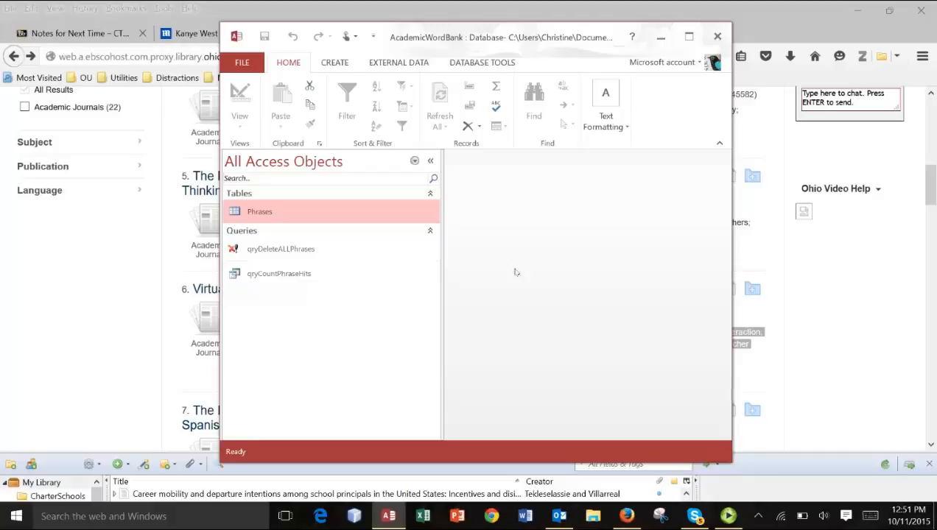
- Start a text file import with WordBank.txt from the Notes folder as the source
{"action": "left_click", "coordinate": [398, 64]}
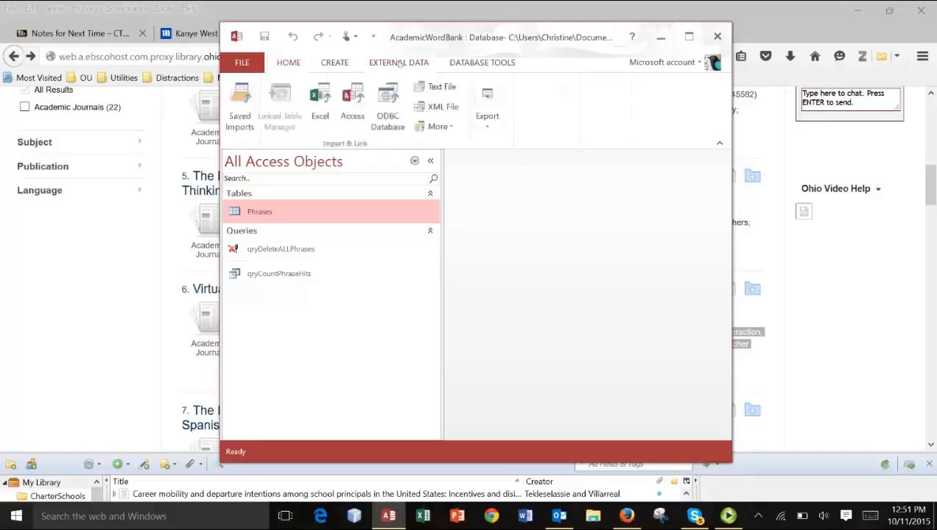
{"action": "left_click", "coordinate": [436, 88]}
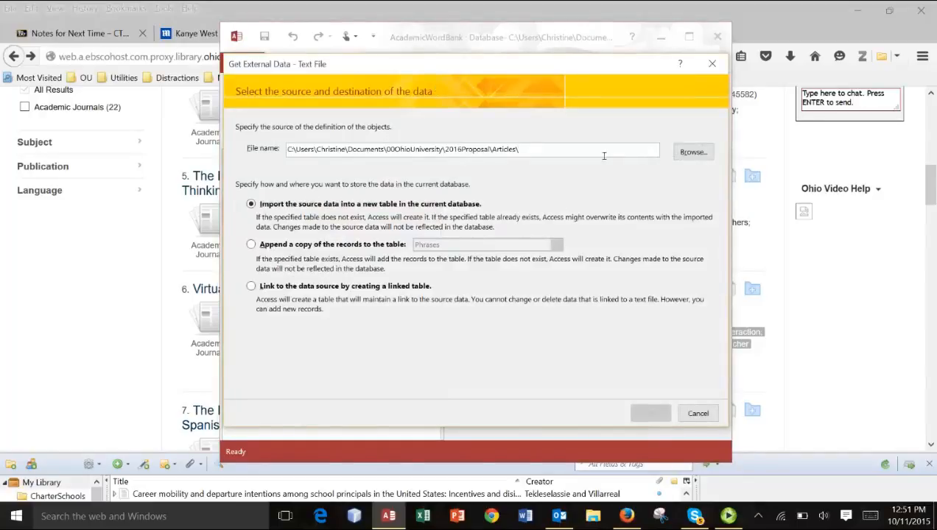
{"action": "left_click", "coordinate": [690, 152]}
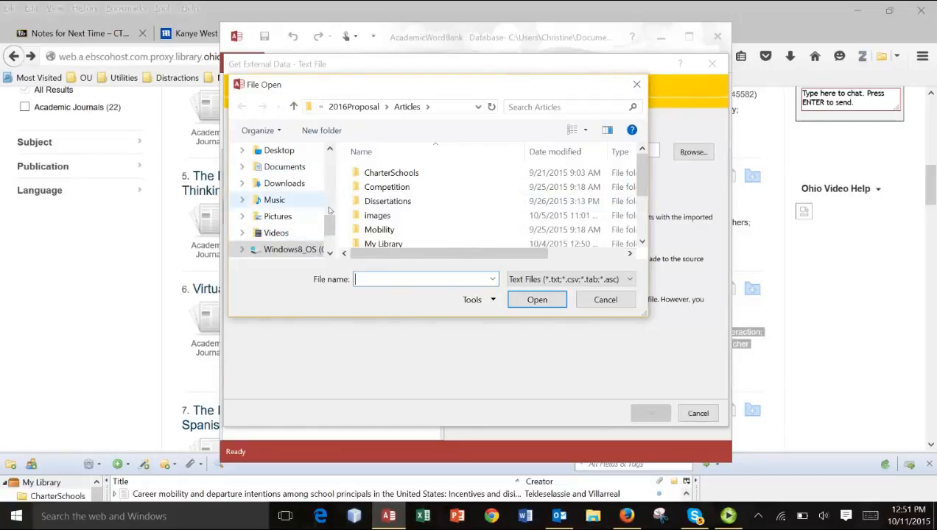
{"action": "left_click_drag", "start_coordinate": [329, 227], "coordinate": [330, 196]}
{"action": "left_click", "coordinate": [290, 219]}
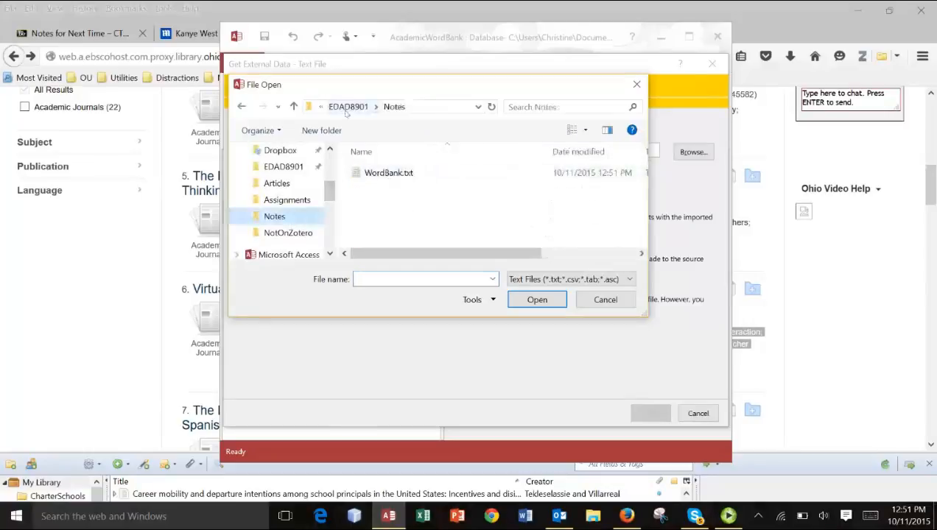
{"action": "double_click", "coordinate": [378, 175]}
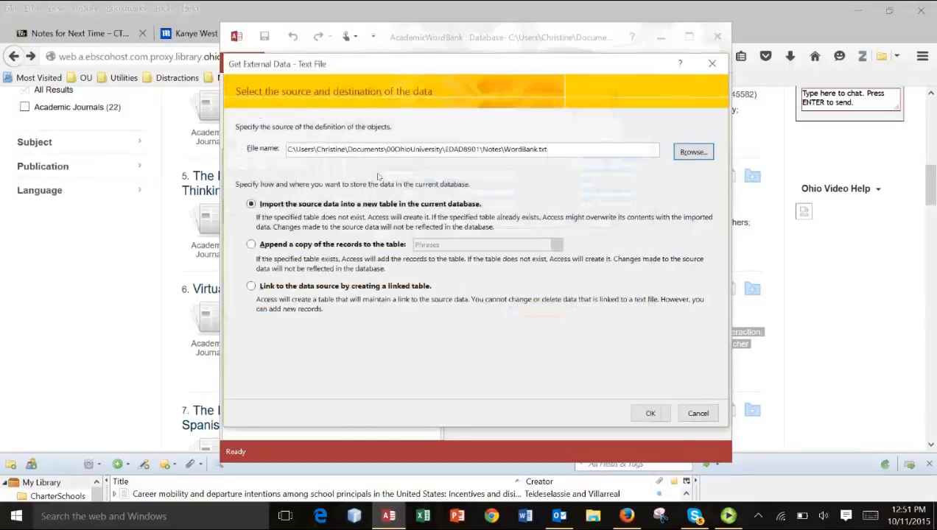
- Append the file's records to the Phrases table as Fixed Width data without saving the import steps
{"action": "left_click", "coordinate": [297, 248]}
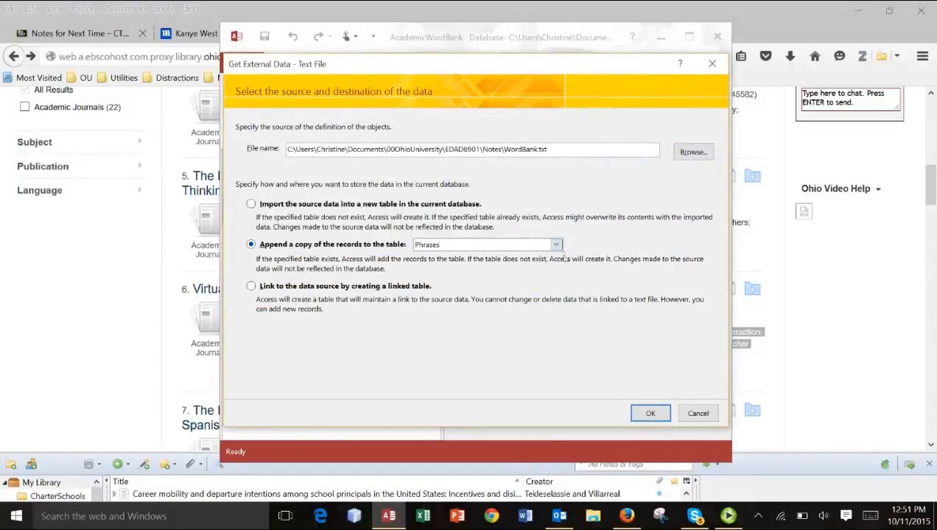
{"action": "left_click", "coordinate": [650, 413]}
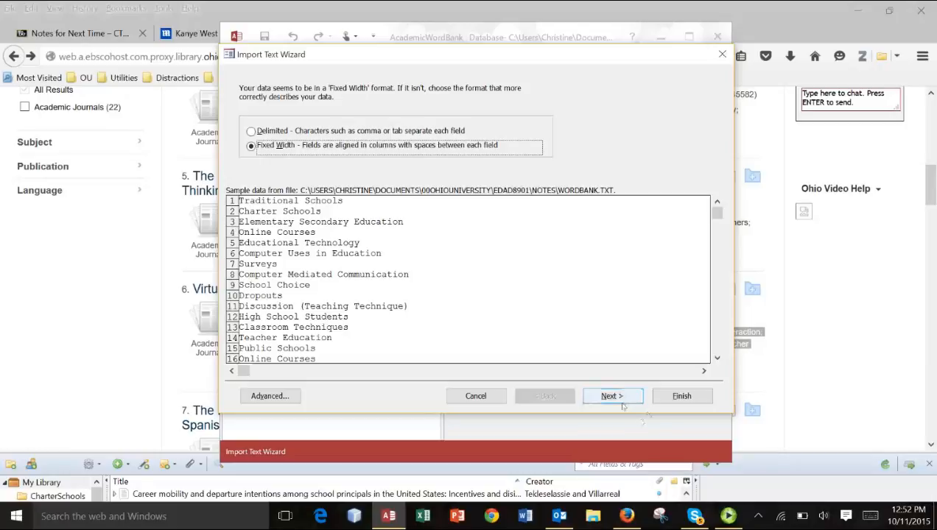
{"action": "left_click", "coordinate": [622, 405]}
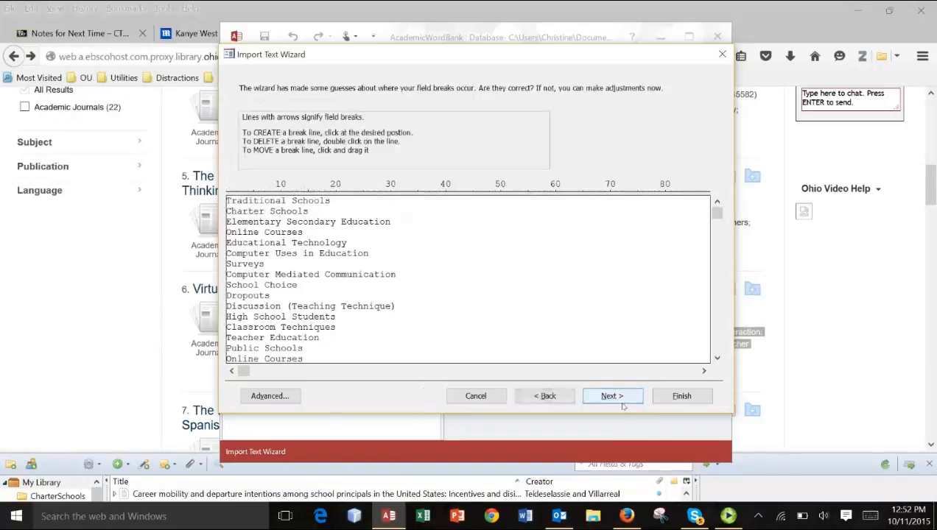
{"action": "left_click", "coordinate": [622, 405]}
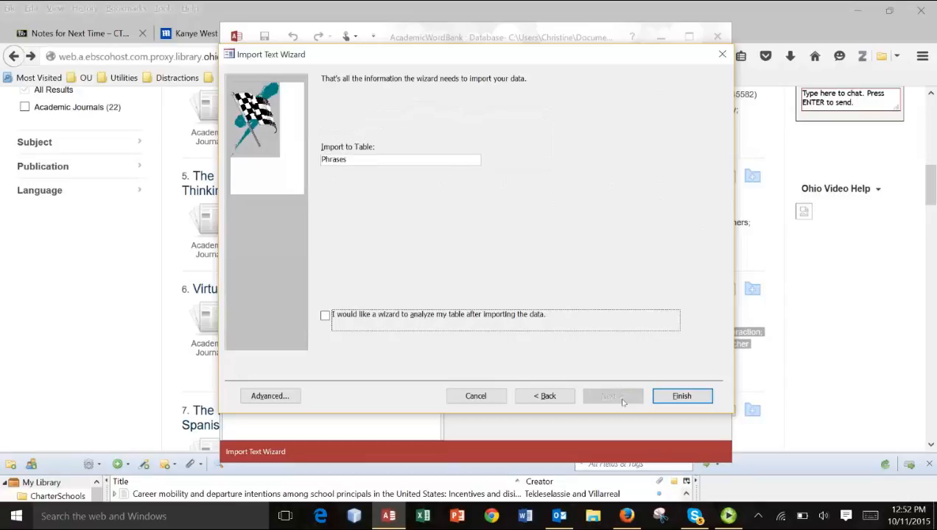
{"action": "left_click", "coordinate": [688, 398]}
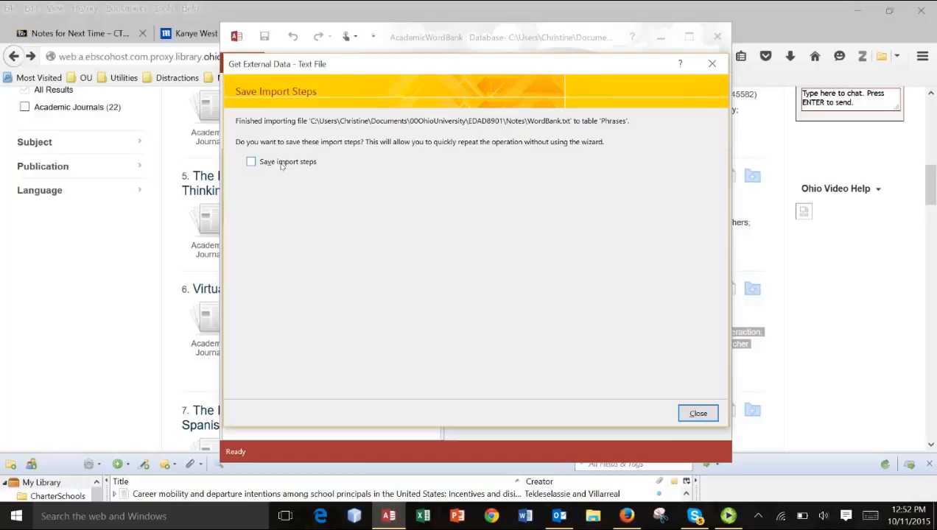
{"action": "left_click", "coordinate": [698, 414]}
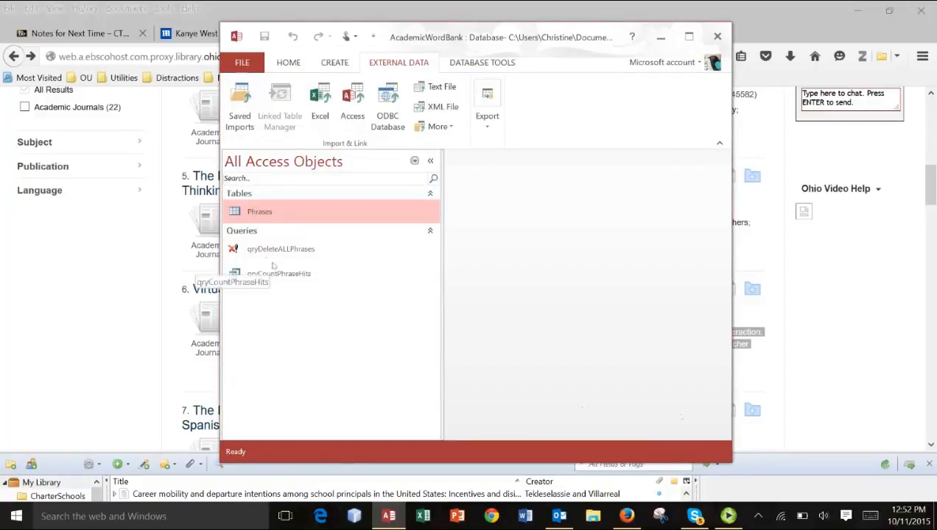
- Open the Phrases table with its Phrase column widened, and run the qryCountPhraseHits query to review the hits per phrase
{"action": "double_click", "coordinate": [250, 217]}
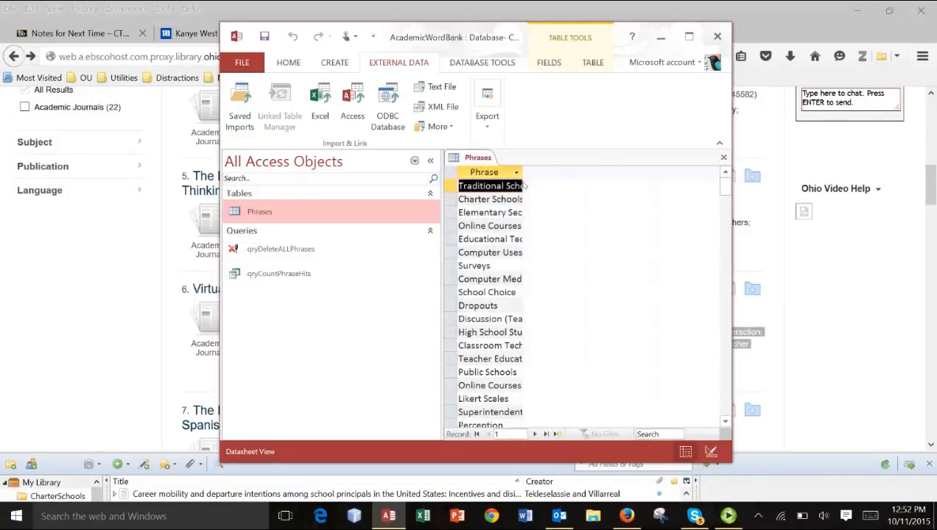
{"action": "left_click_drag", "start_coordinate": [523, 181], "coordinate": [692, 184]}
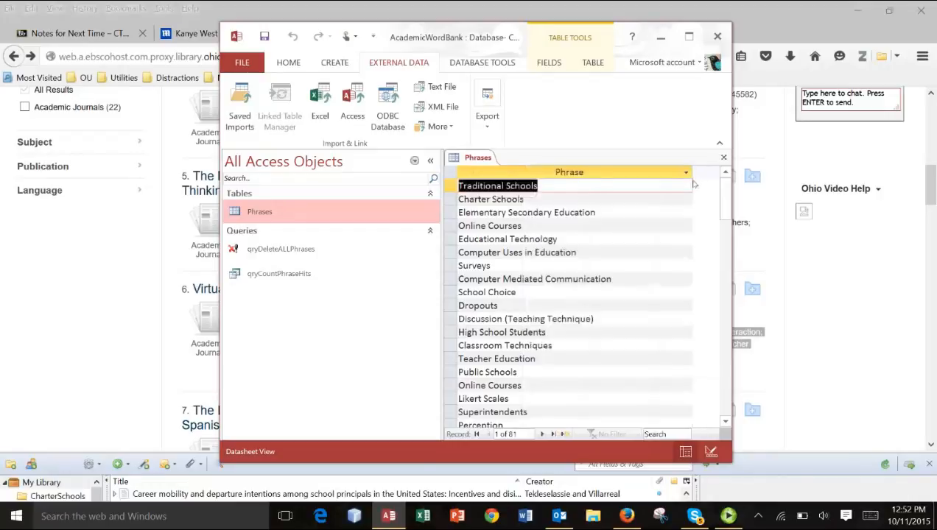
{"action": "left_click", "coordinate": [270, 278]}
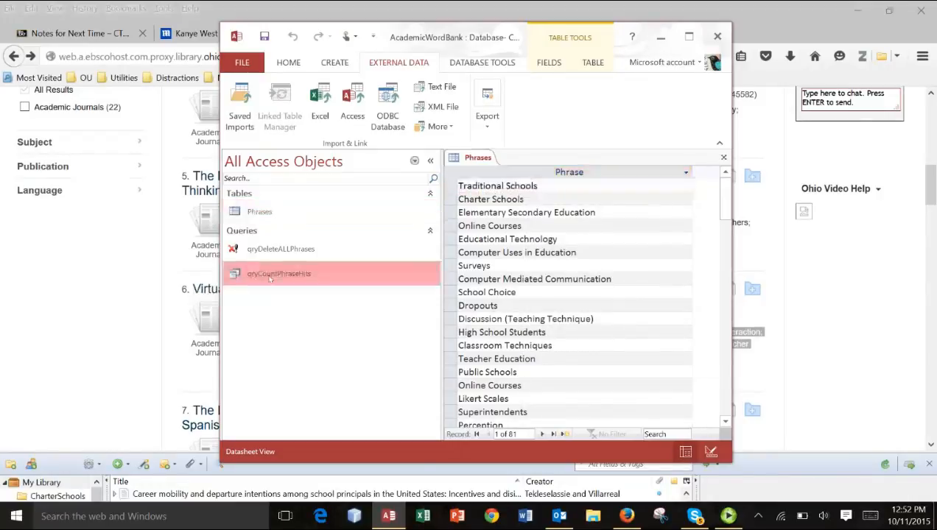
{"action": "double_click", "coordinate": [270, 278]}
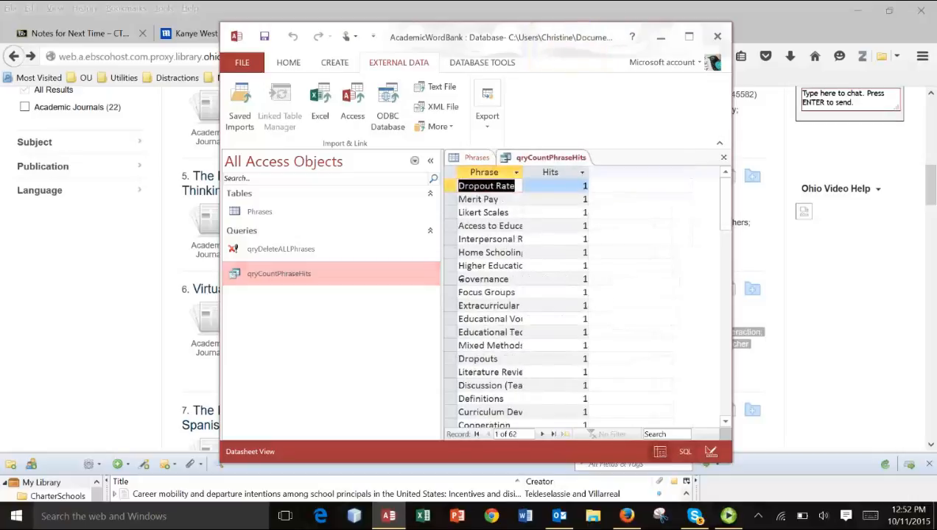
{"action": "scroll", "coordinate": [588, 319], "scroll_direction": "down", "scroll_amount": 3}
{"action": "left_click_drag", "start_coordinate": [719, 224], "coordinate": [725, 179]}
- Change the SQL of qryCountPhraseHits to ORDER BY 2 desc, and close the query with the change saved
{"action": "left_click", "coordinate": [565, 158]}
{"action": "right_click", "coordinate": [566, 158]}
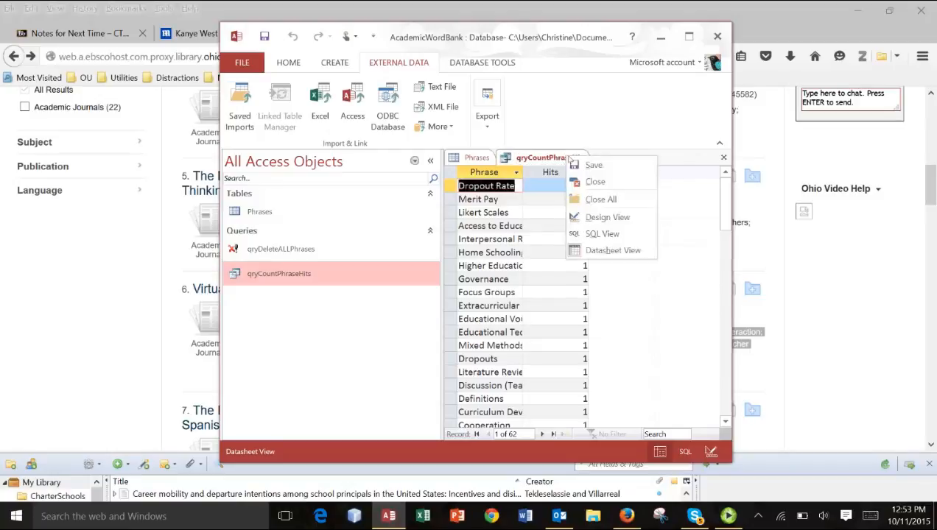
{"action": "left_click", "coordinate": [604, 233]}
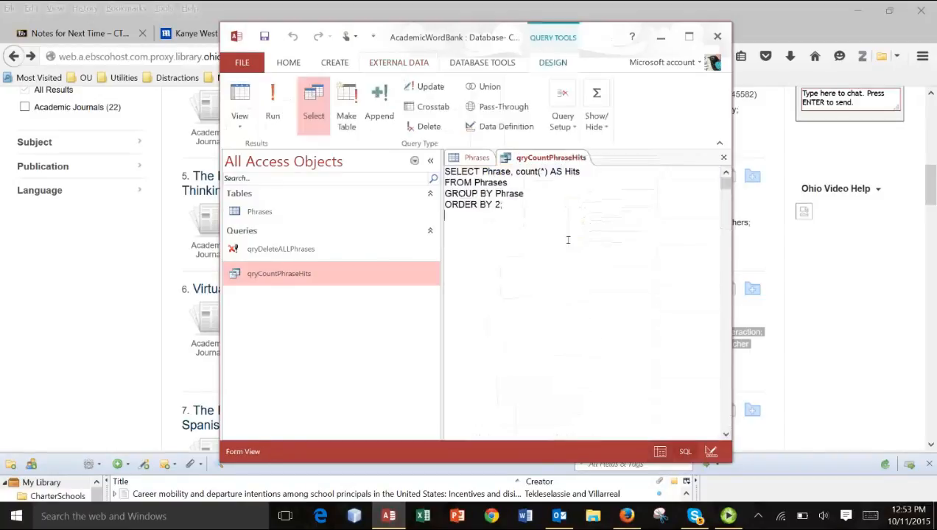
{"action": "left_click", "coordinate": [507, 208]}
{"action": "key", "text": "BackSpace"}
{"action": "type", "text": "desc;"}
{"action": "left_click", "coordinate": [728, 157]}
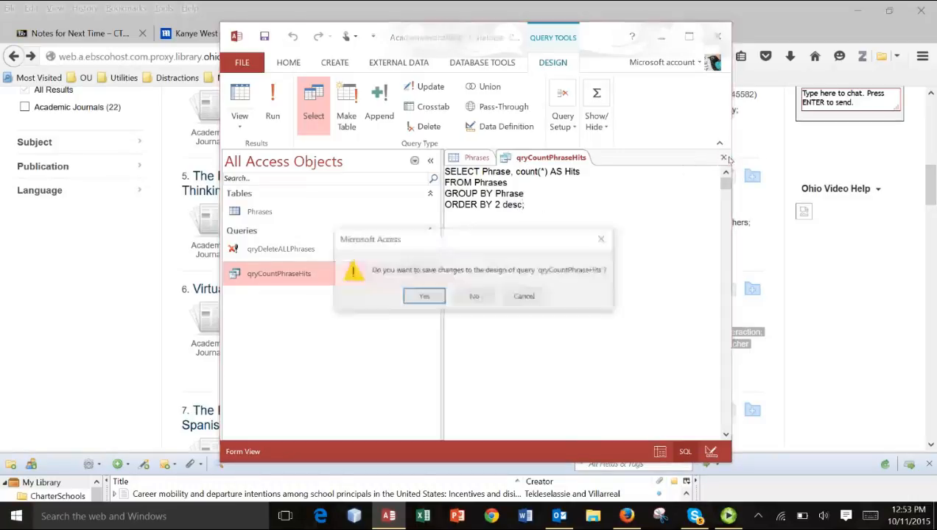
{"action": "left_click", "coordinate": [418, 297]}
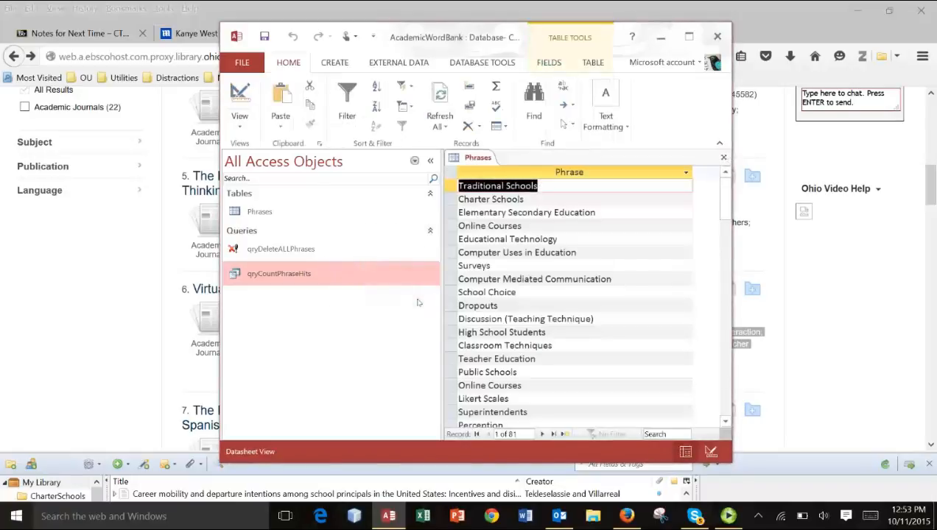
- Widen the database window, run the qryCountPhraseHits query, and fit its Phrase column to the longest entry to review the ranked phrases
{"action": "left_click_drag", "start_coordinate": [739, 340], "coordinate": [888, 340]}
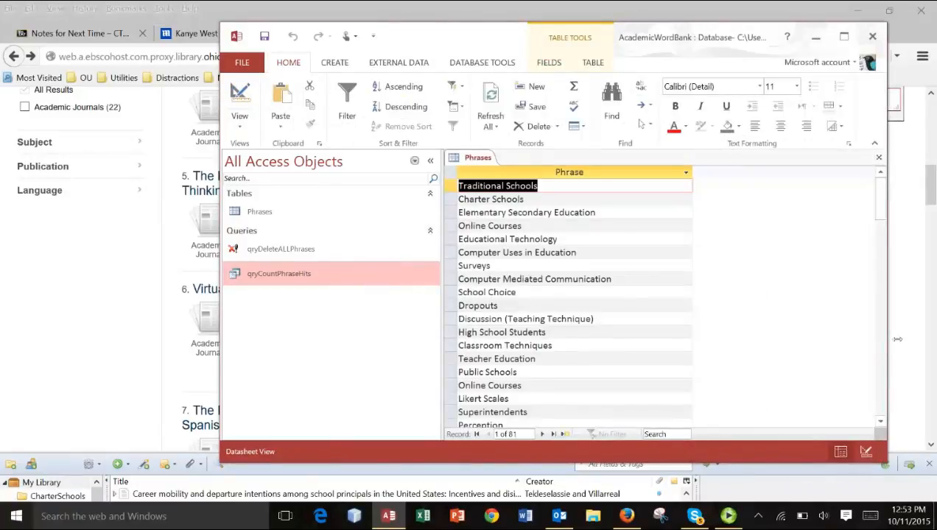
{"action": "double_click", "coordinate": [272, 277]}
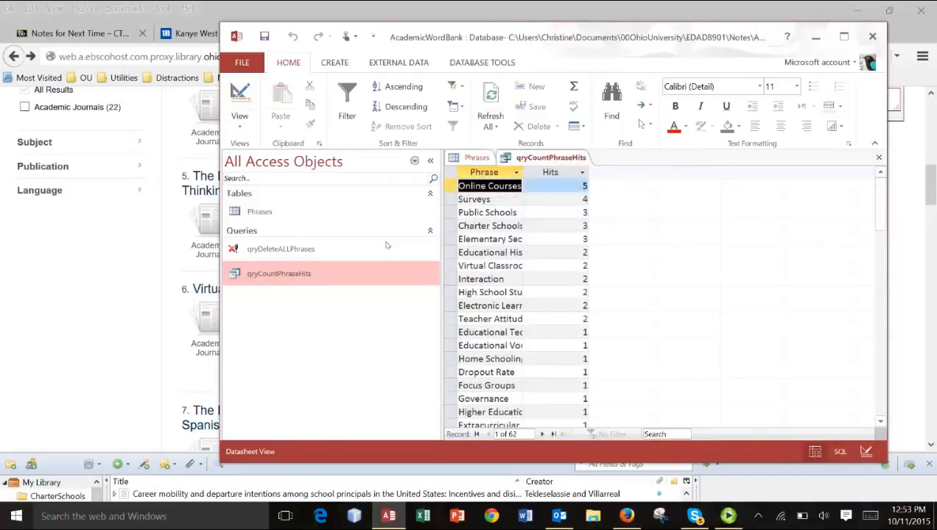
{"action": "left_click_drag", "start_coordinate": [526, 178], "coordinate": [565, 179]}
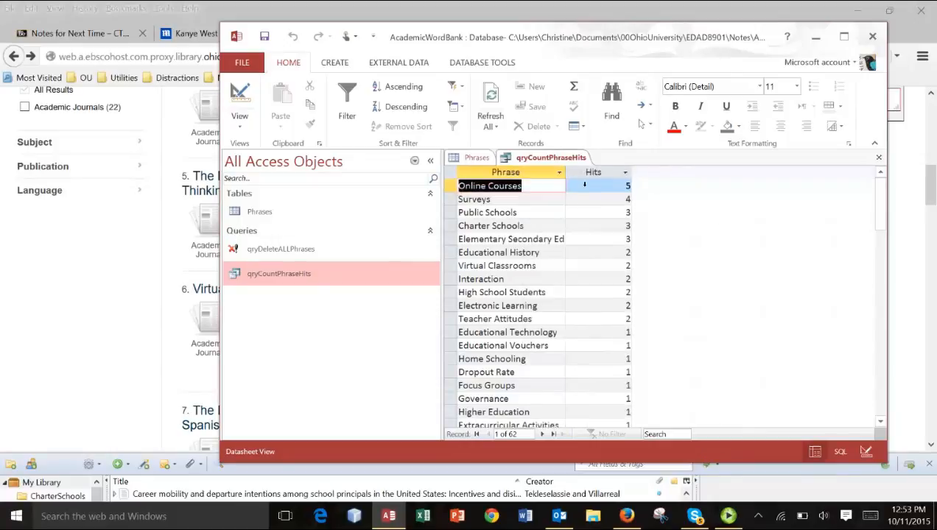
{"action": "left_click", "coordinate": [537, 190]}
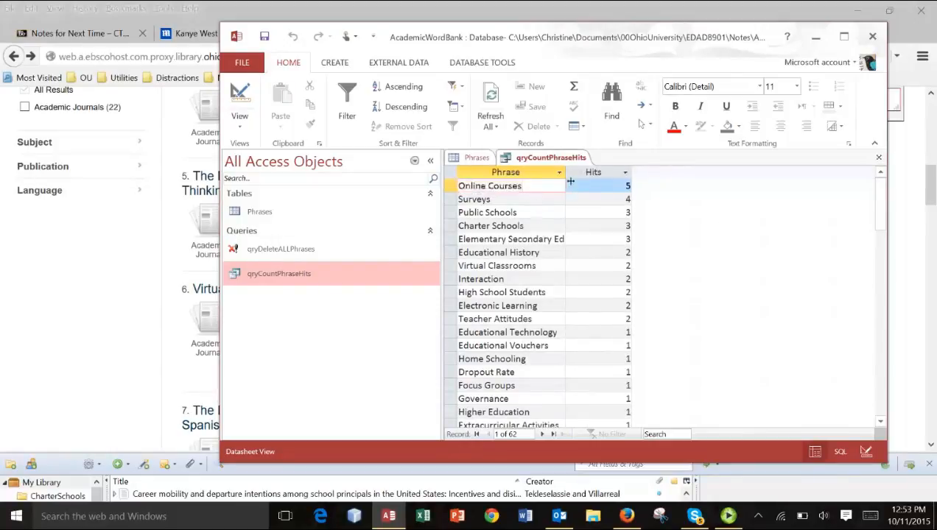
{"action": "double_click", "coordinate": [566, 174]}
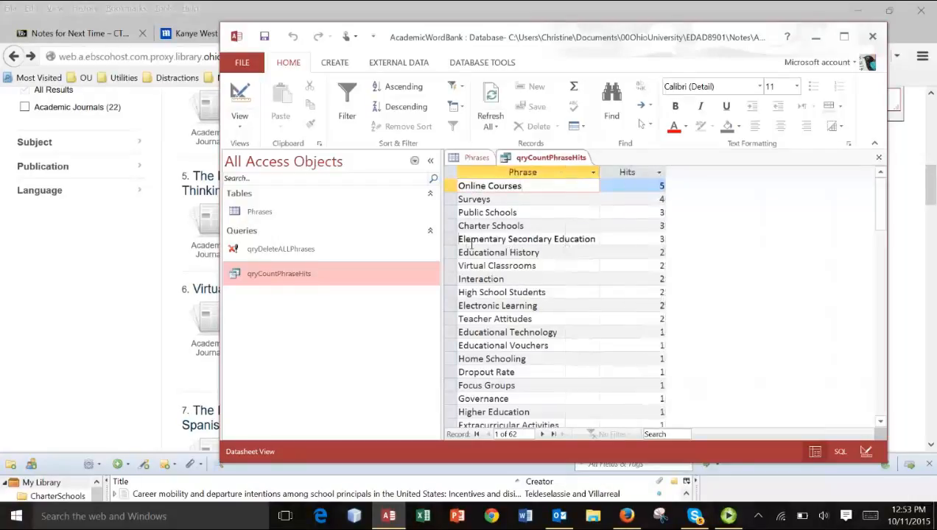
{"action": "left_click_drag", "start_coordinate": [466, 245], "coordinate": [603, 244]}
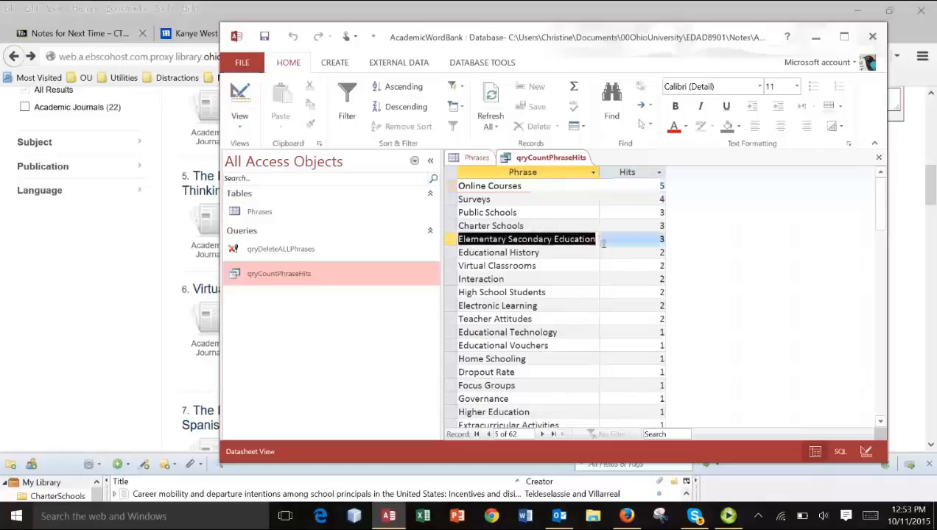
{"action": "left_click", "coordinate": [644, 244]}
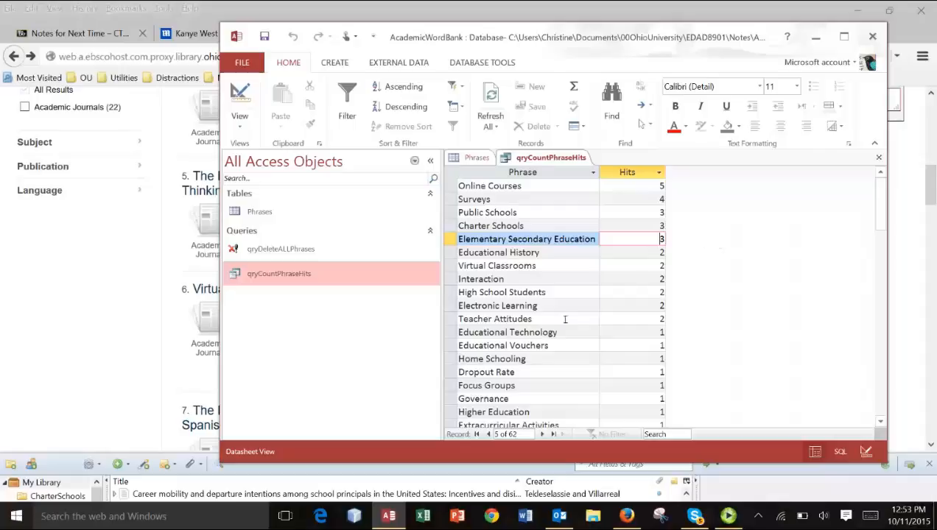
{"action": "scroll", "coordinate": [565, 319], "scroll_direction": "down", "scroll_amount": 15}
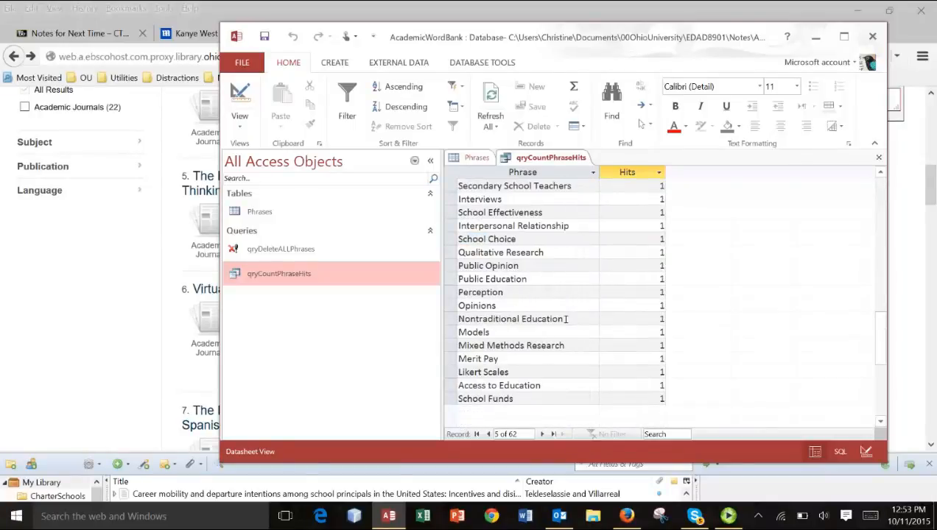
{"action": "scroll", "coordinate": [565, 319], "scroll_direction": "up", "scroll_amount": 15}
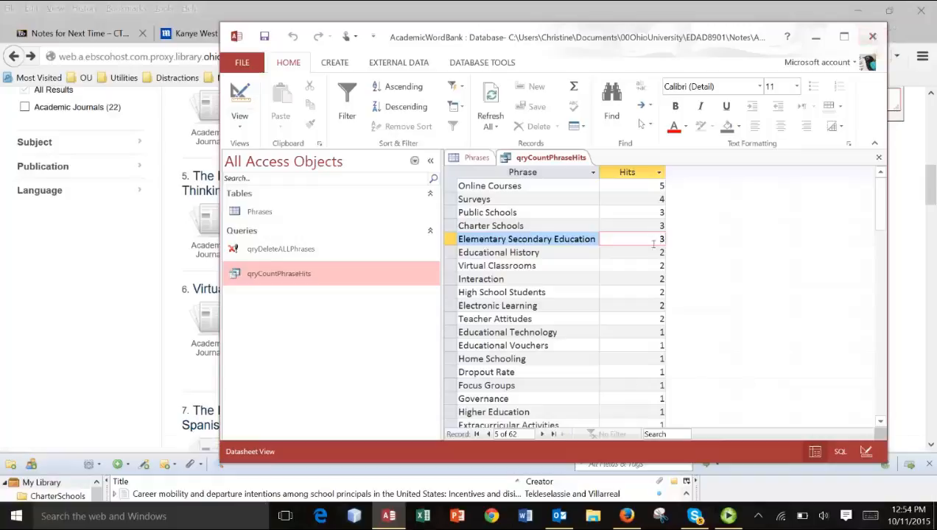
- Close the qryCountPhraseHits query and the Phrases table, saving the layout changes of both
{"action": "left_click", "coordinate": [877, 157]}
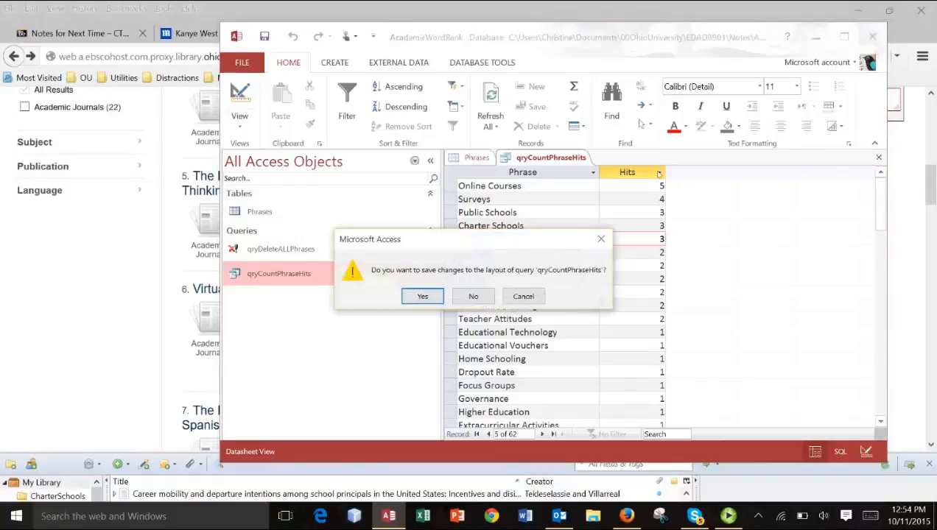
{"action": "left_click", "coordinate": [422, 296]}
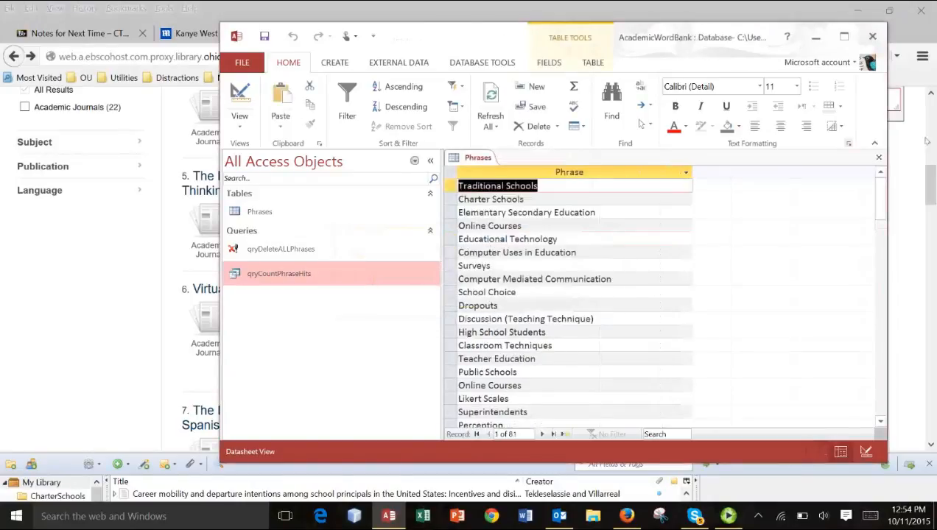
{"action": "left_click", "coordinate": [878, 157]}
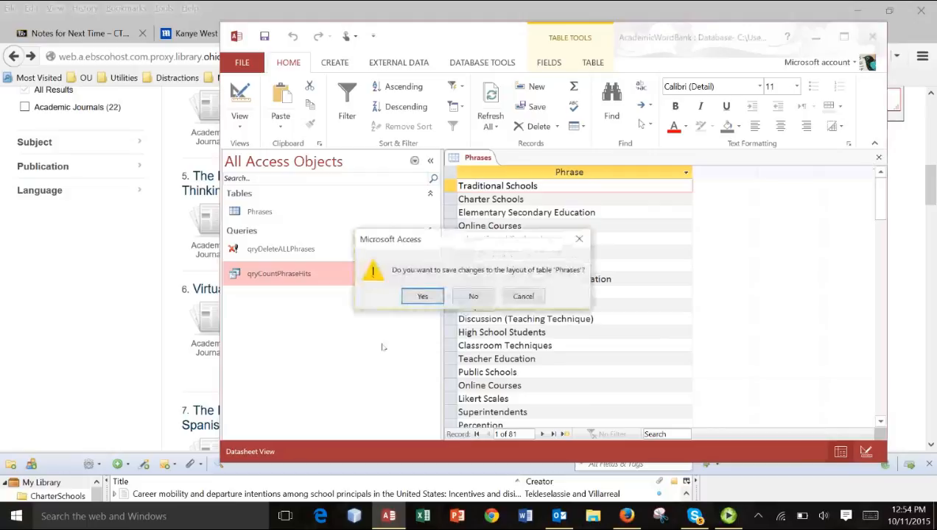
{"action": "left_click", "coordinate": [415, 298]}
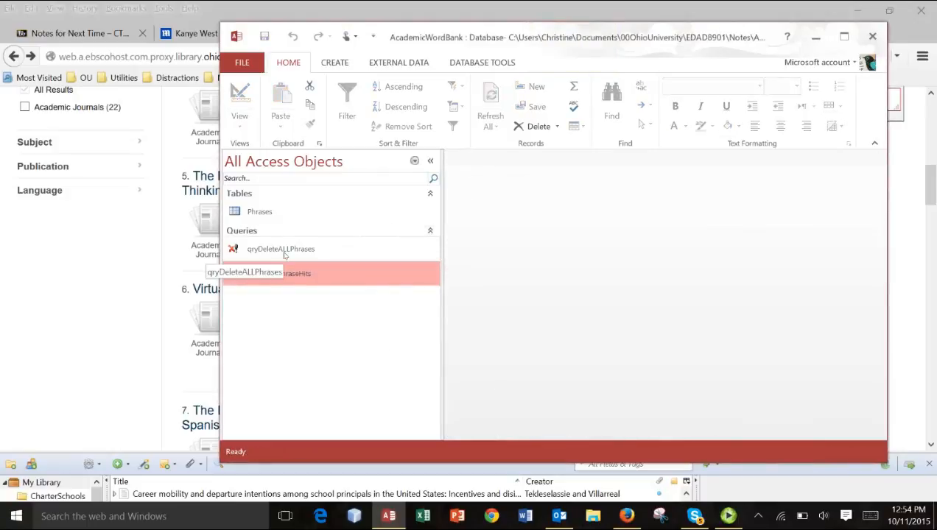
- Delete all records from the Phrases table by running the qryDeleteALLPhrases query, and open the table briefly to check it
{"action": "double_click", "coordinate": [283, 250]}
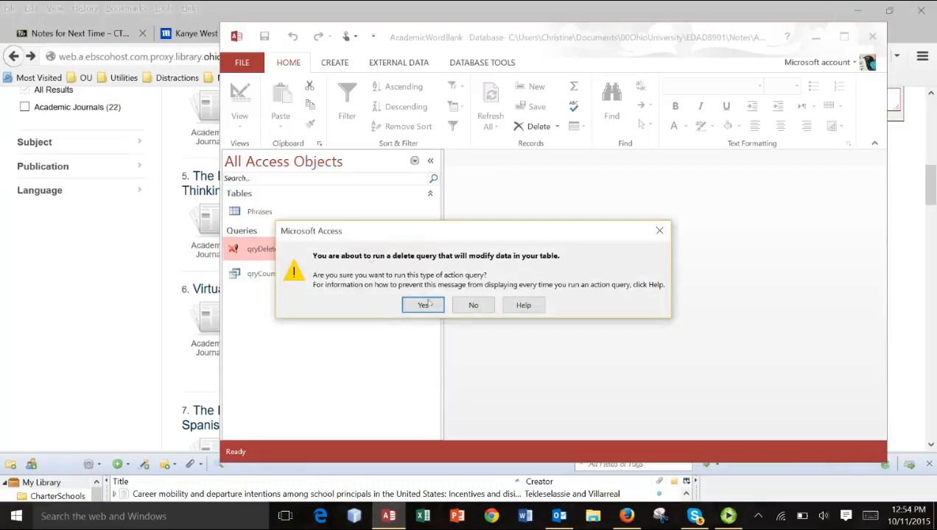
{"action": "left_click", "coordinate": [425, 301]}
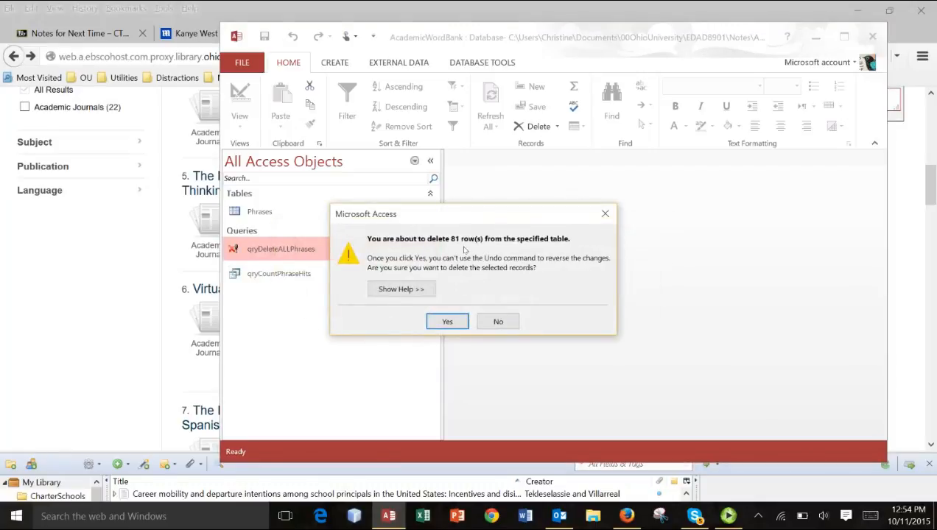
{"action": "left_click", "coordinate": [456, 324]}
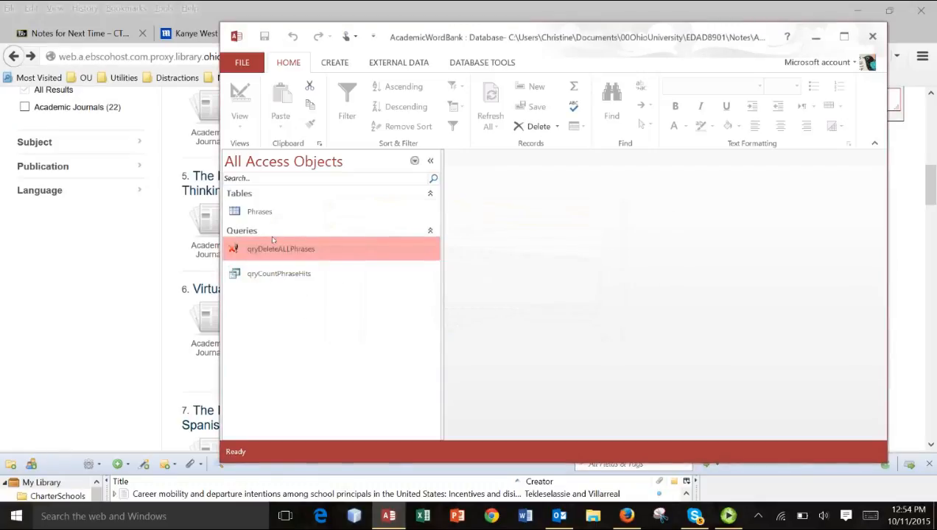
{"action": "left_click", "coordinate": [259, 213]}
{"action": "double_click", "coordinate": [259, 213]}
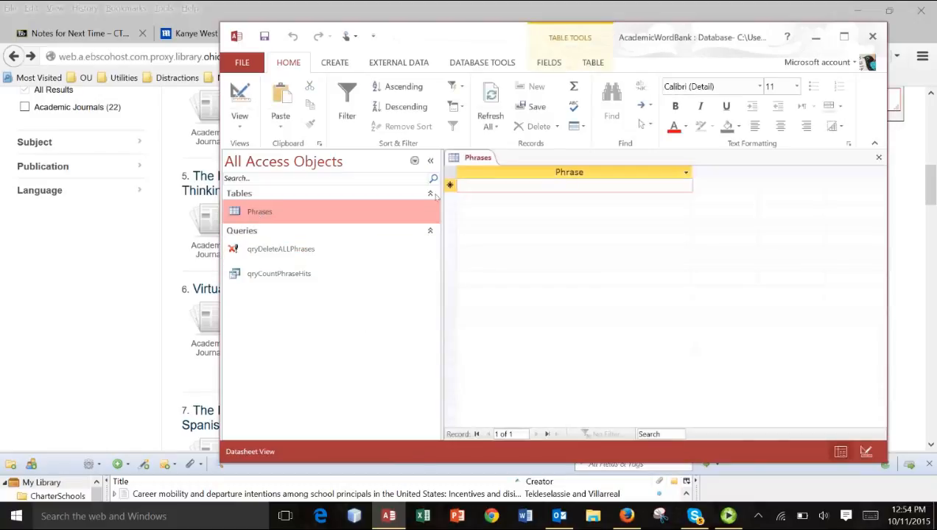
{"action": "left_click", "coordinate": [877, 158]}
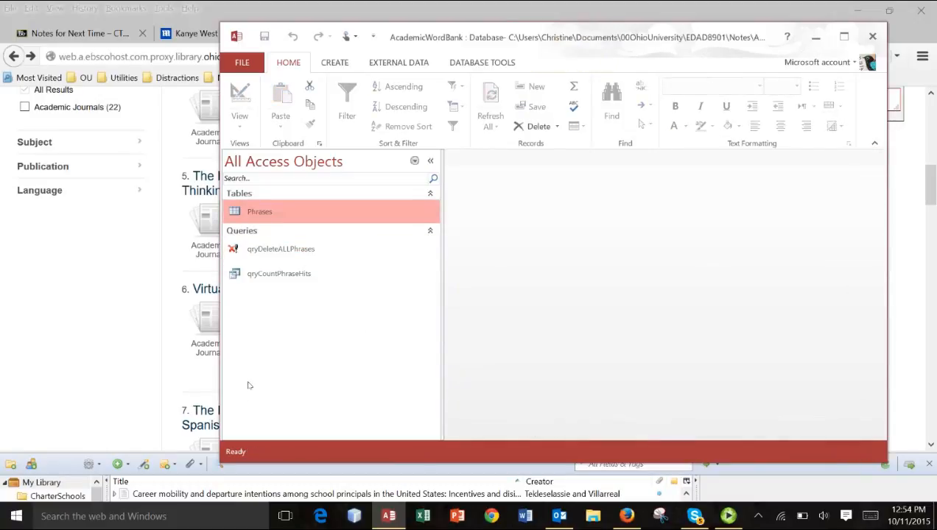
- Begin another text file import, choosing WordBank.txt in the Notes folder as the source
{"action": "left_click", "coordinate": [388, 64]}
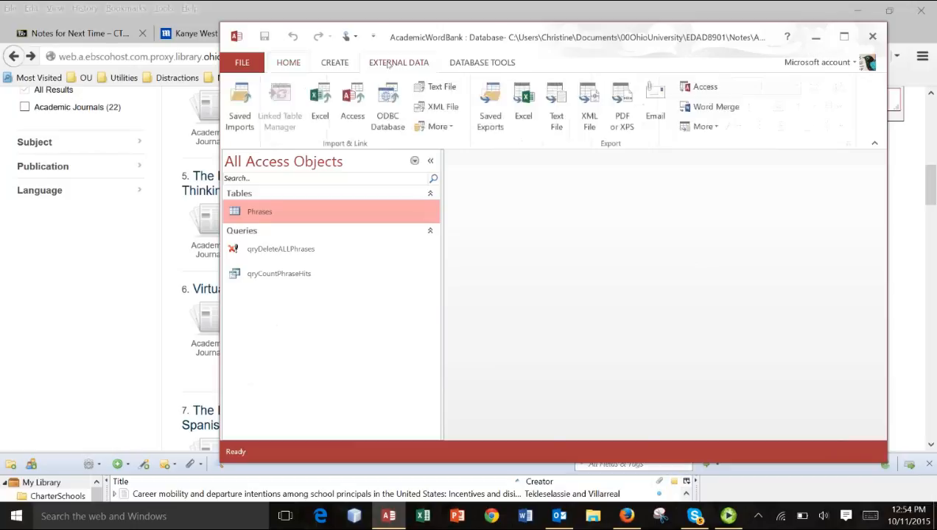
{"action": "left_click", "coordinate": [433, 93]}
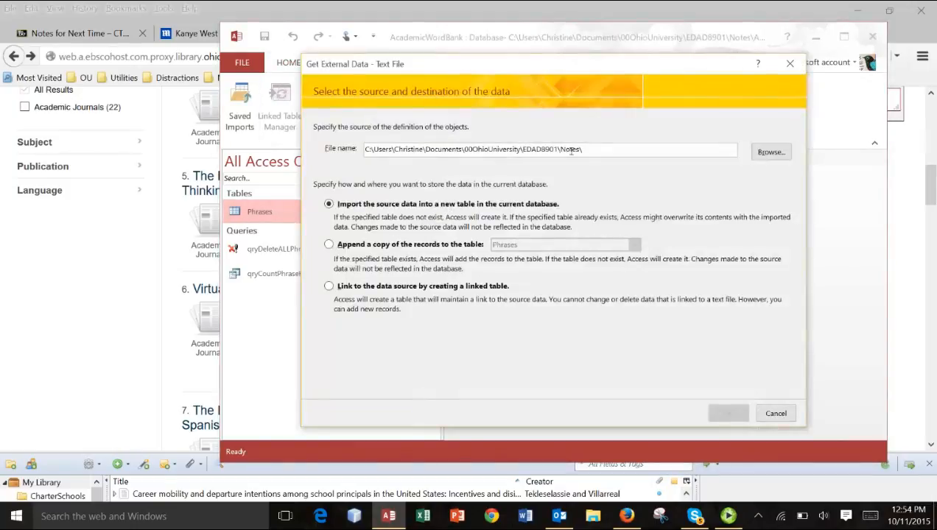
{"action": "left_click", "coordinate": [773, 152]}
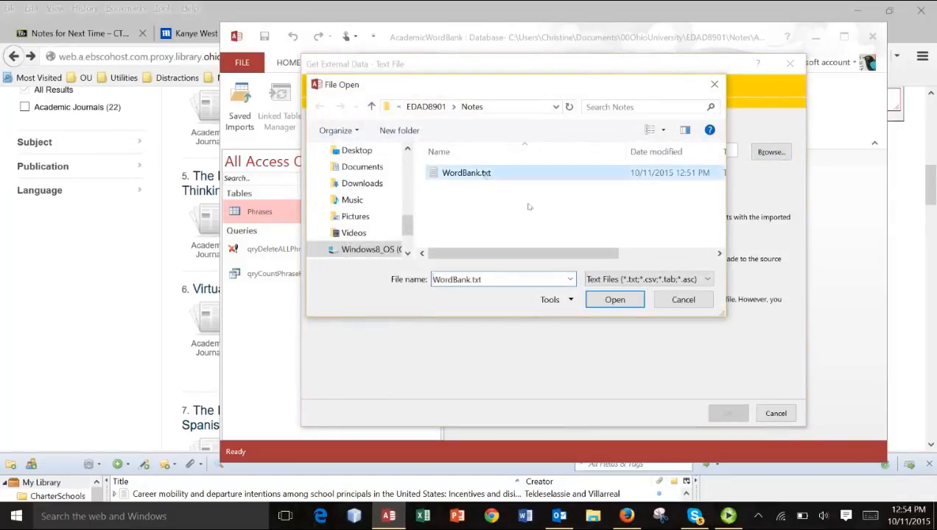
{"action": "left_click", "coordinate": [600, 298]}
- Append the WordBank.txt records to the Phrases table in Fixed Width format with the default field breaks, without saving the import steps
{"action": "left_click", "coordinate": [328, 245]}
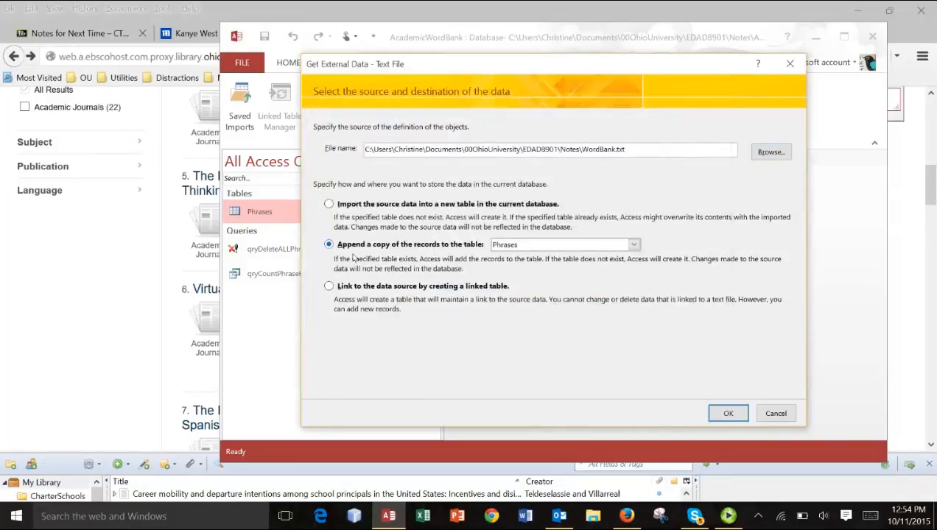
{"action": "left_click", "coordinate": [722, 416]}
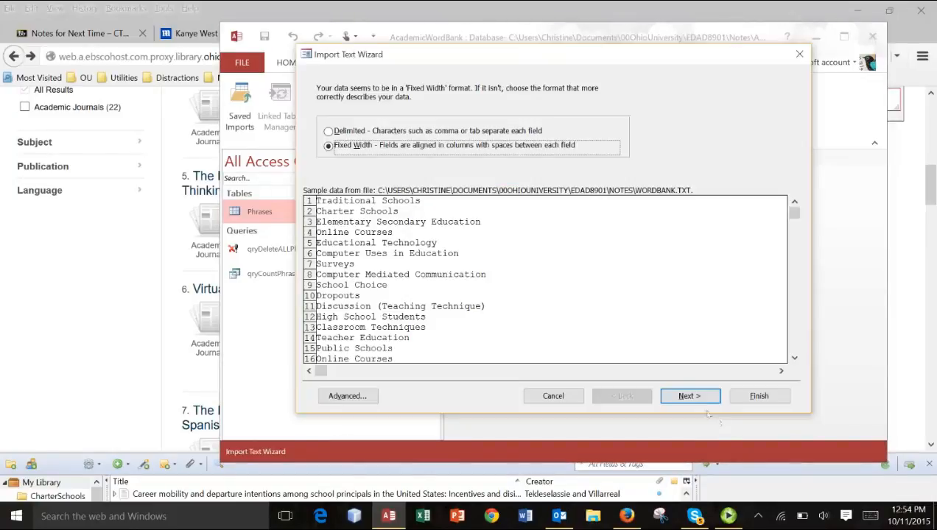
{"action": "left_click", "coordinate": [689, 396]}
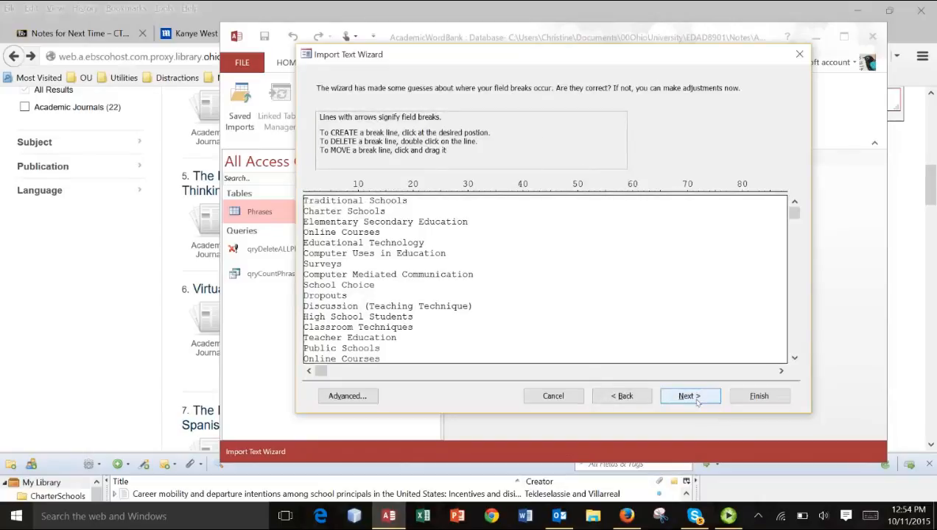
{"action": "left_click", "coordinate": [690, 396]}
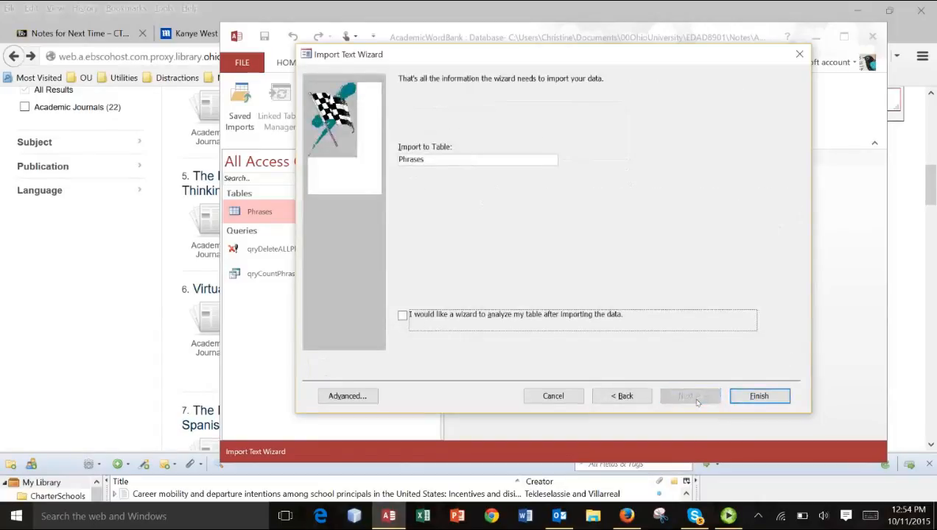
{"action": "left_click", "coordinate": [763, 398]}
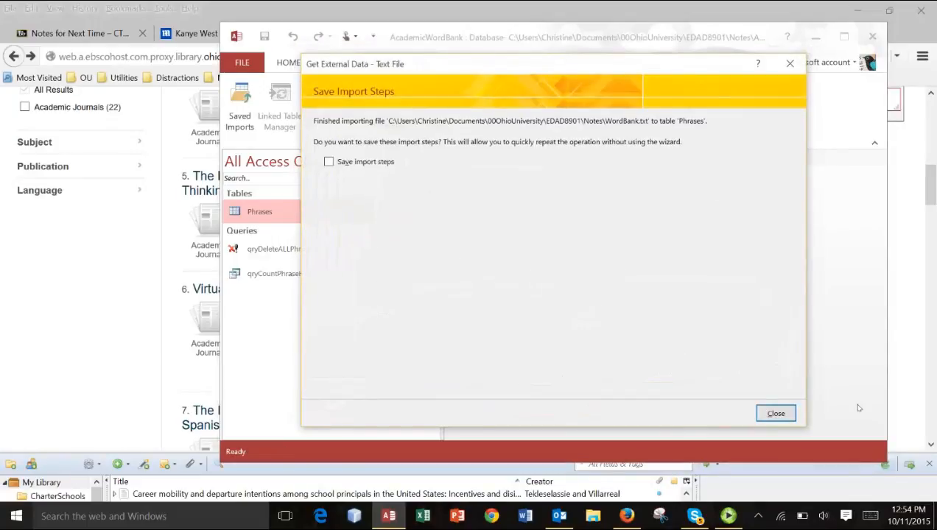
{"action": "left_click", "coordinate": [775, 414]}
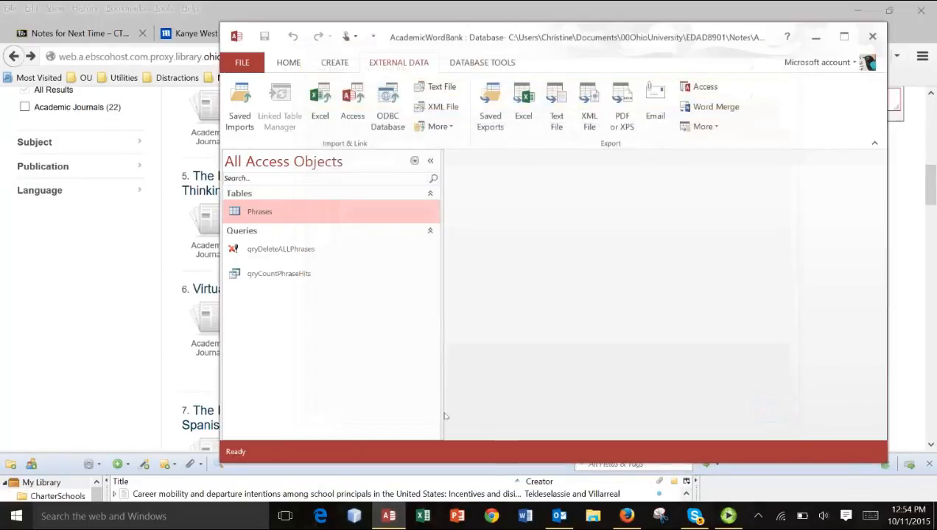
- Open the Phrases table and run qryCountPhraseHits to check the ranking of the reimported phrases, closing the database after the review
{"action": "double_click", "coordinate": [269, 219]}
{"action": "left_click", "coordinate": [261, 276]}
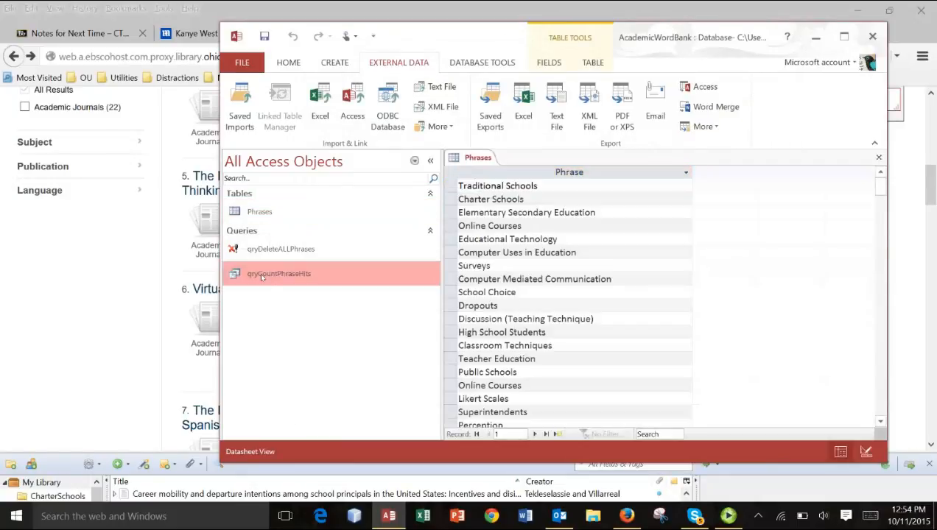
{"action": "double_click", "coordinate": [262, 276]}
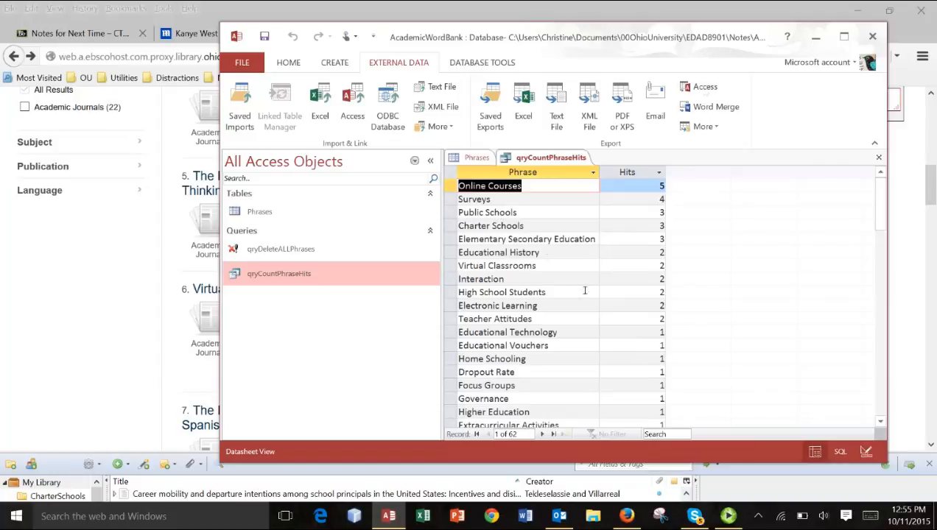
{"action": "left_click", "coordinate": [871, 36]}
{"action": "left_click", "coordinate": [726, 517]}
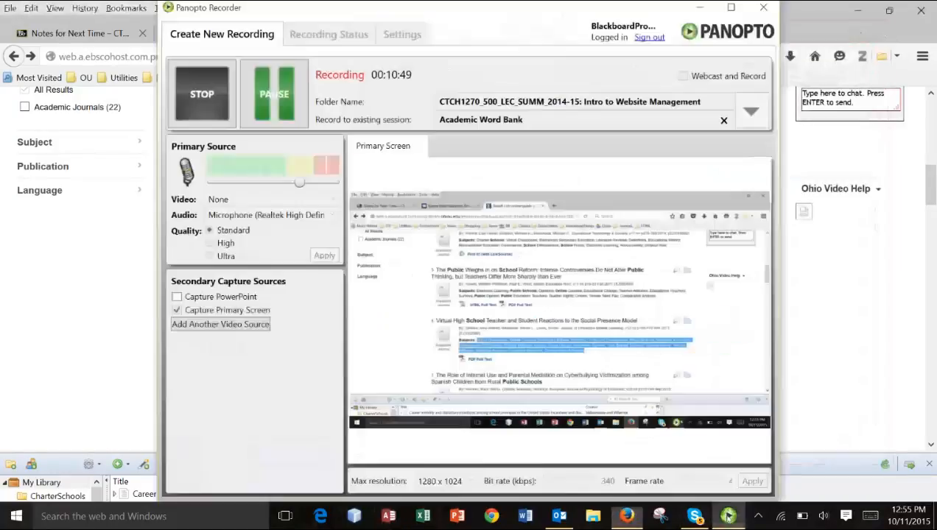